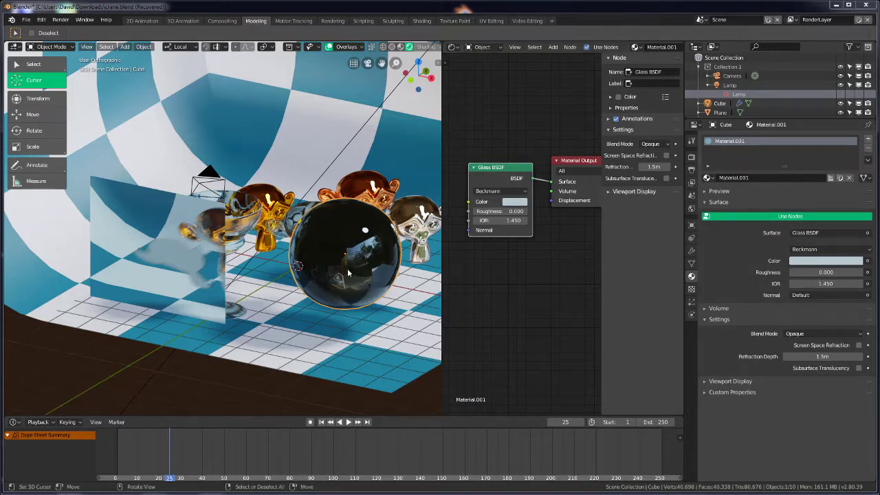
Inspect the world background colour links, then return to the sphere's glass material
click(691, 208)
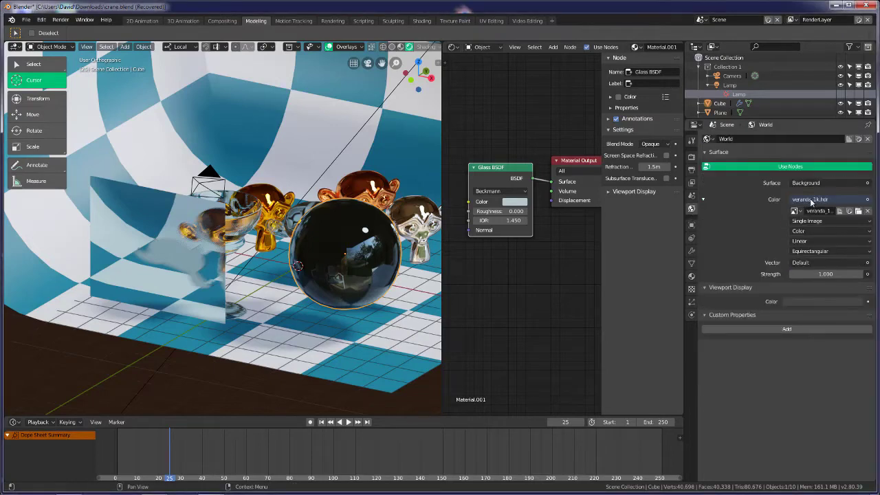
click(869, 199)
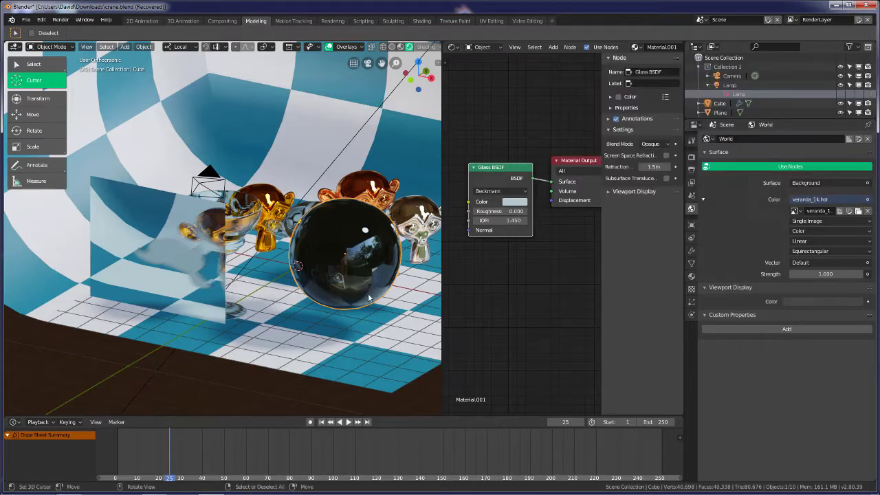
click(691, 276)
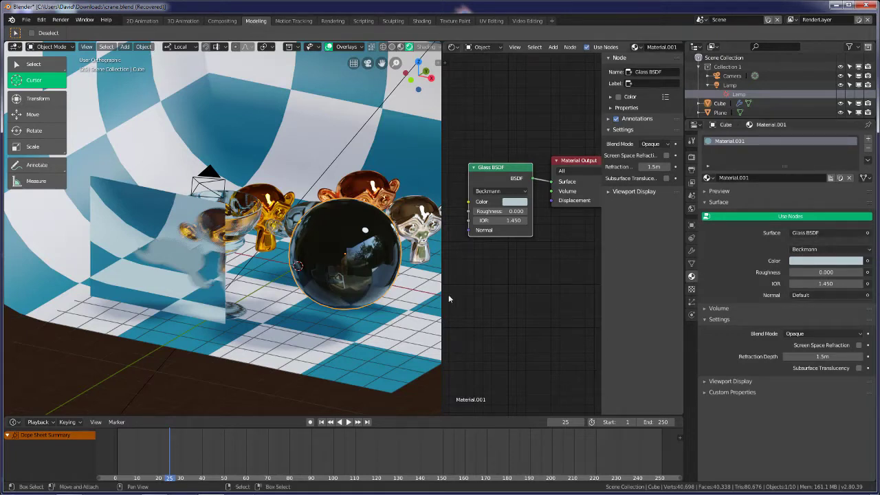
Enable screen-space refraction on the glass sphere with a 0.4m refraction depth
mouse_move(385, 310)
middle_down()
mouse_move(399, 295)
mouse_move(391, 307)
mouse_move(372, 277)
middle_up()
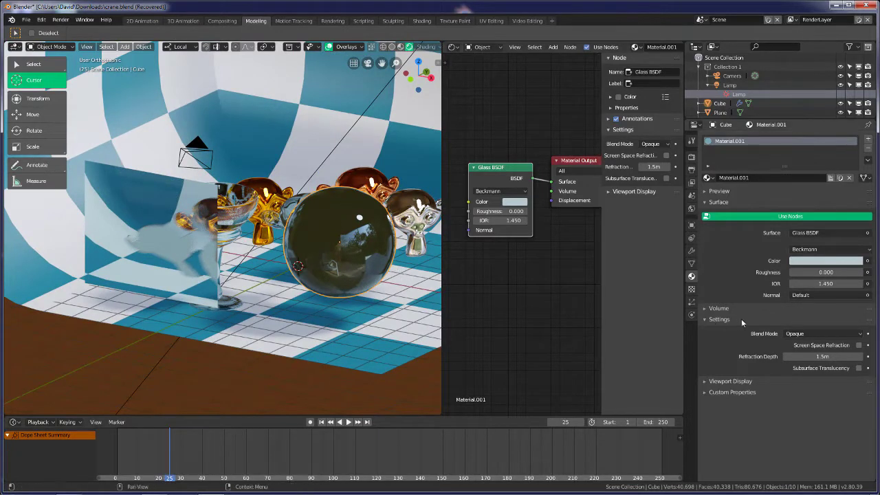
click(859, 346)
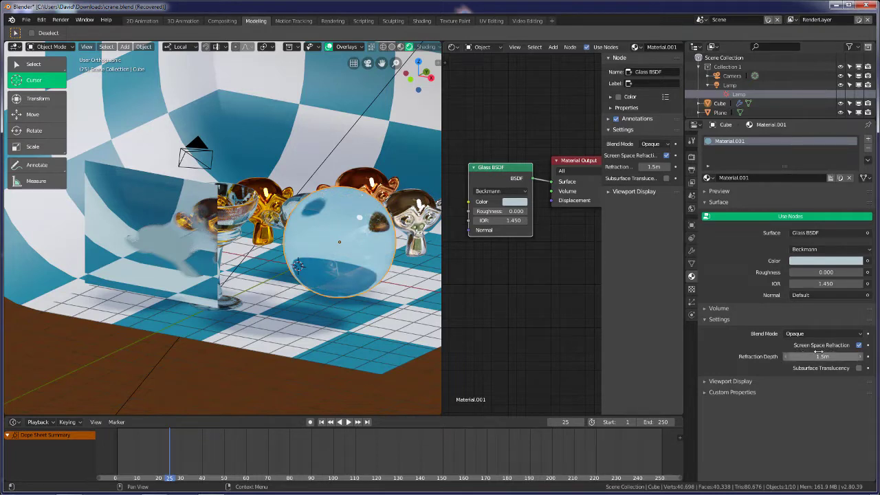
double_click(846, 356)
text(0)
key(Return)
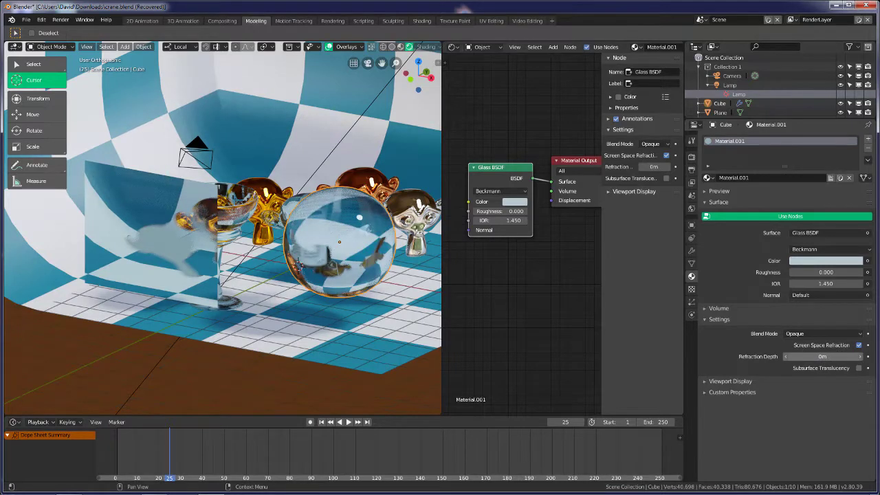
mouse_move(823, 356)
mouse_down()
mouse_move(868, 356)
mouse_move(791, 356)
mouse_move(828, 356)
mouse_up()
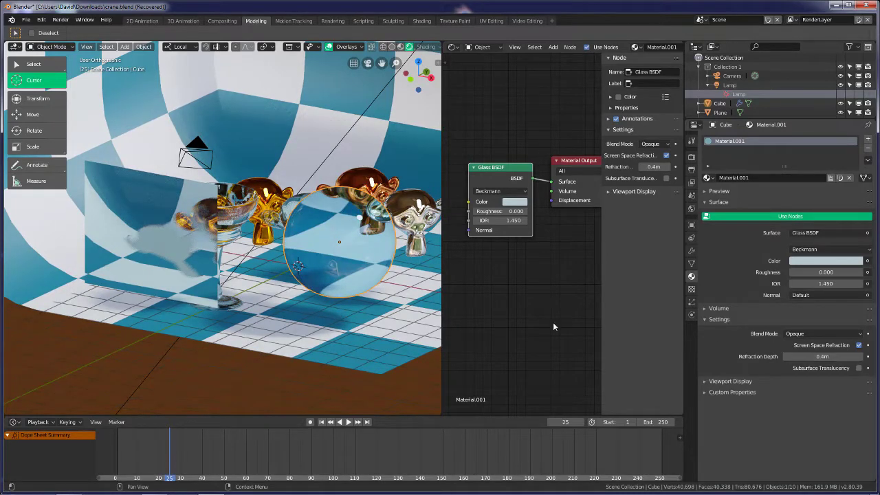
Zoom in on the goblet and select it to show its Glass material
mouse_move(419, 306)
middle_down()
mouse_move(389, 301)
mouse_move(389, 290)
mouse_move(302, 294)
mouse_move(391, 294)
mouse_move(376, 305)
mouse_move(327, 305)
mouse_move(366, 310)
middle_up()
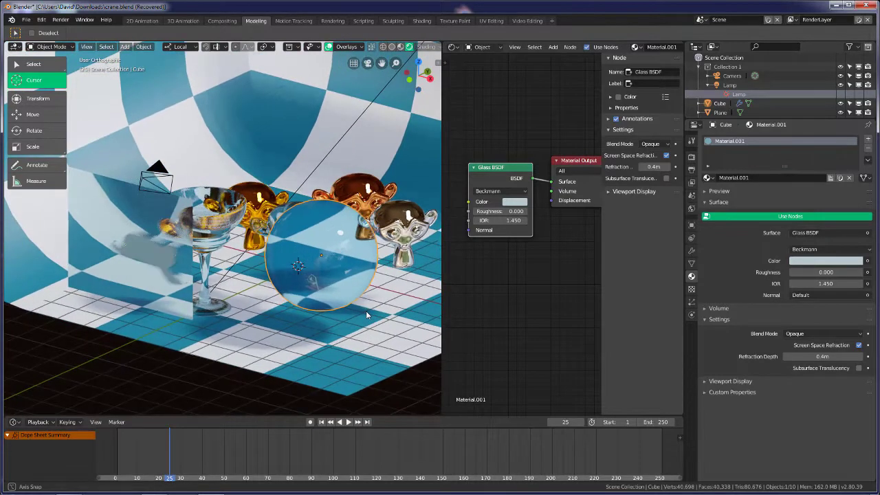
scroll(224, 225, up, 1)
scroll(219, 208, up, 1)
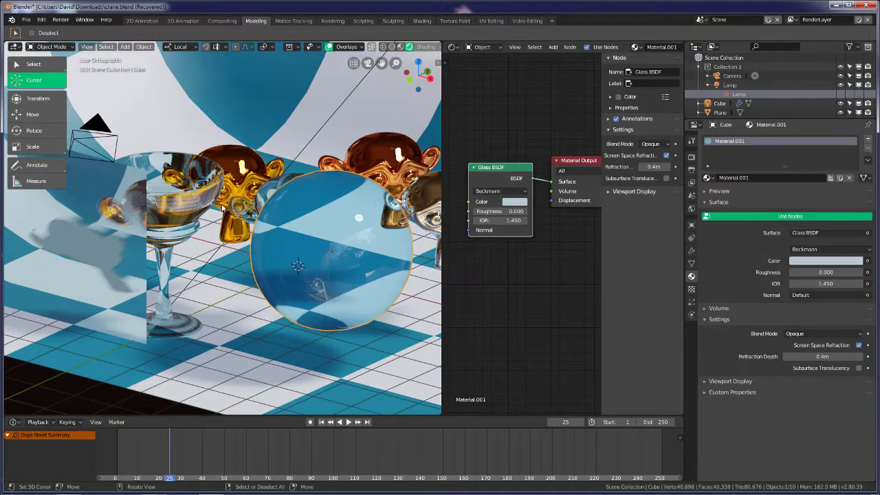
click(197, 200)
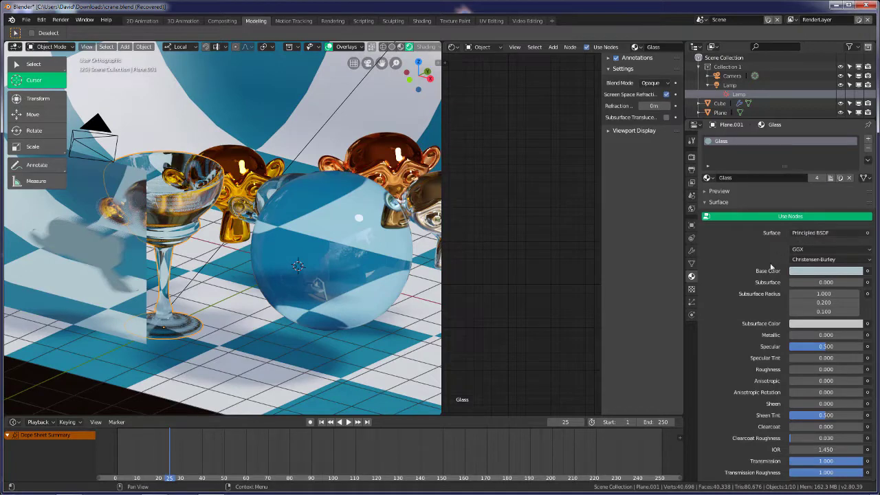
scroll(744, 298, down, 5)
scroll(760, 329, down, 1)
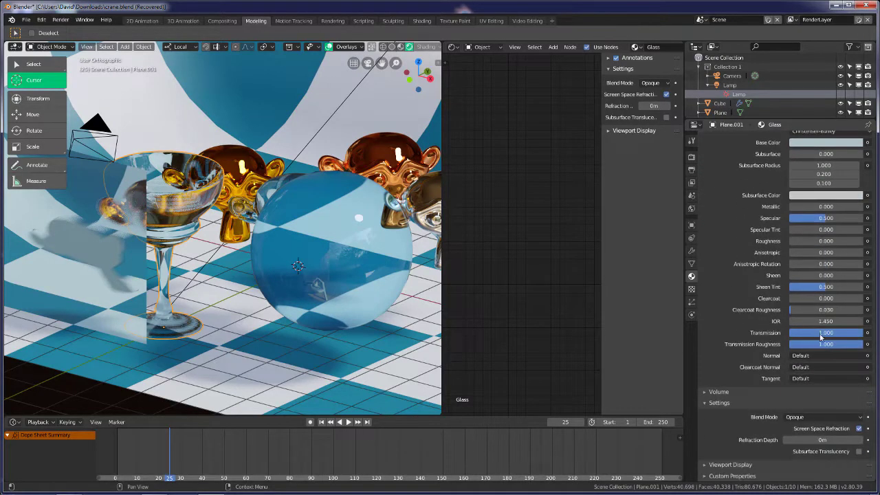
key(BackSpace)
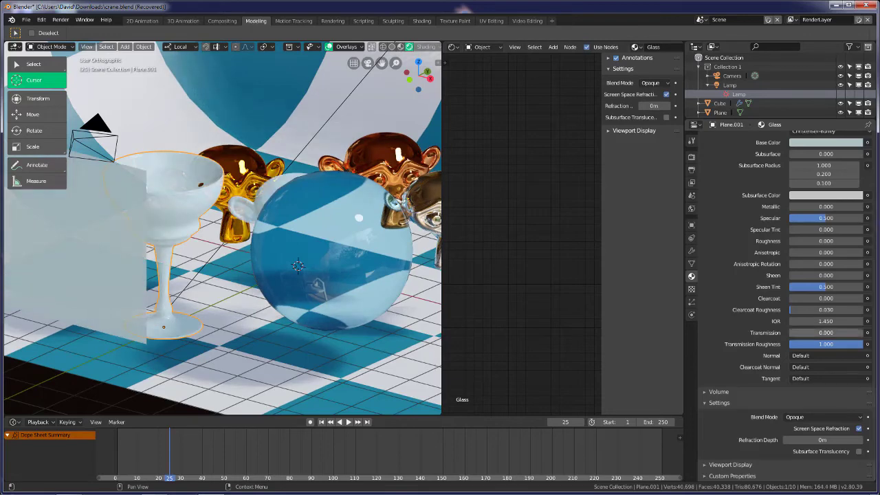
mouse_move(794, 335)
mouse_down()
mouse_move(859, 335)
mouse_move(791, 344)
mouse_up()
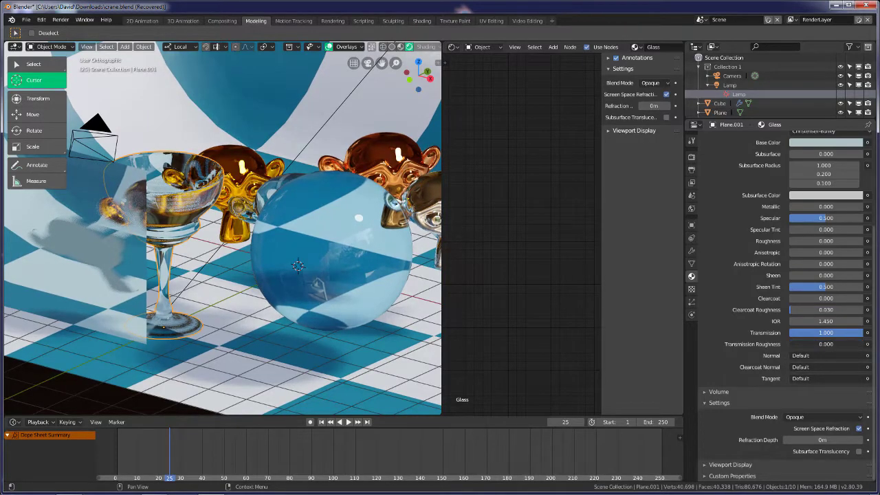
click(806, 419)
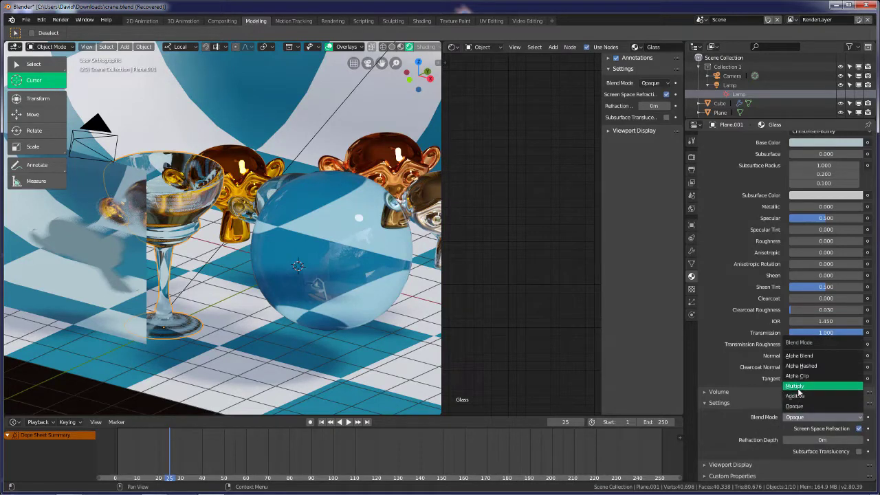
click(798, 406)
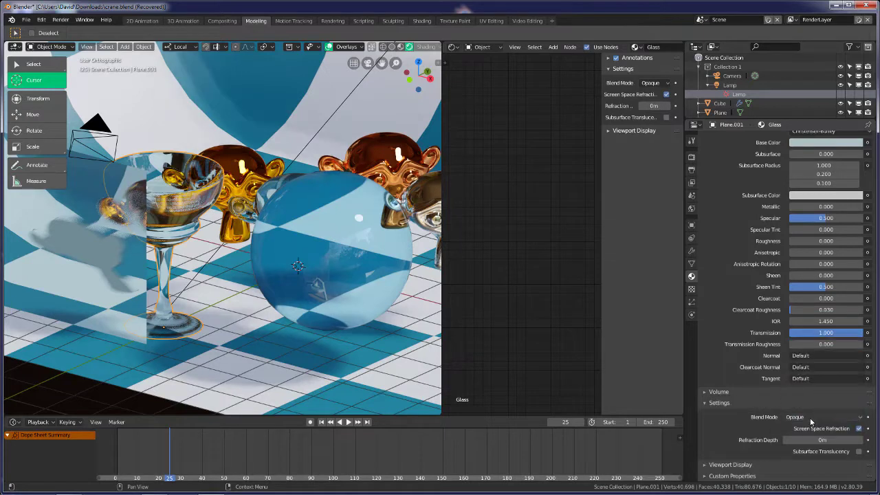
click(859, 429)
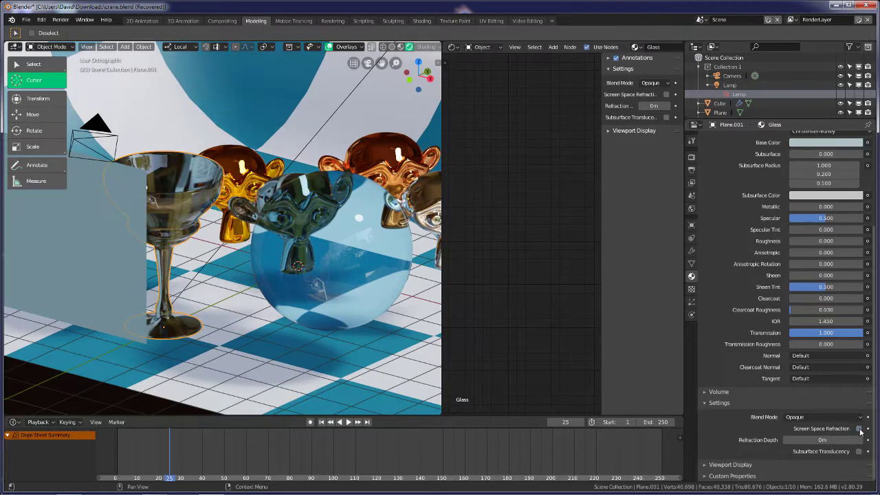
click(858, 429)
click(859, 428)
click(859, 428)
click(858, 428)
click(859, 428)
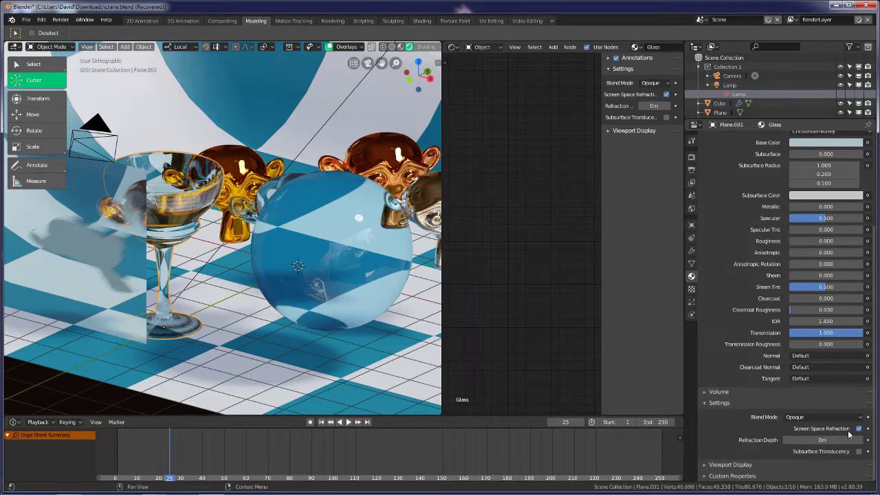
Try a larger goblet refraction depth, then frame the whole node tree
mouse_move(823, 441)
mouse_move(822, 440)
mouse_down()
mouse_move(852, 440)
mouse_move(811, 440)
mouse_up()
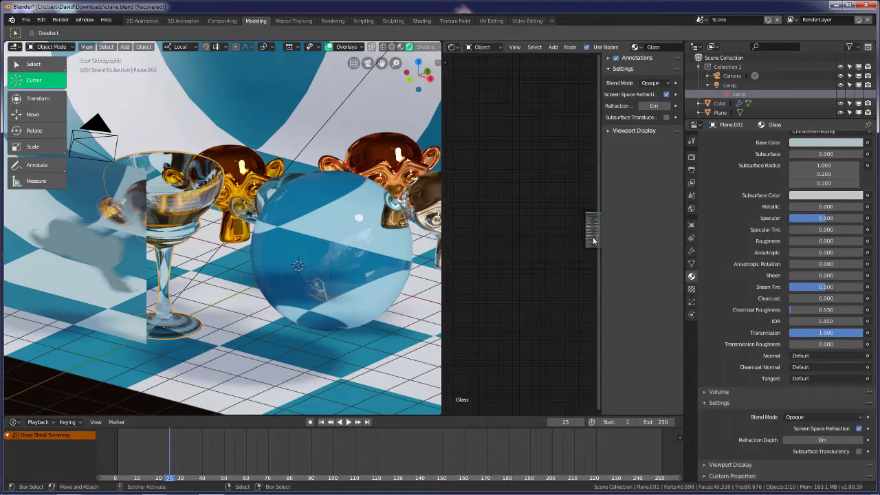
key(Home)
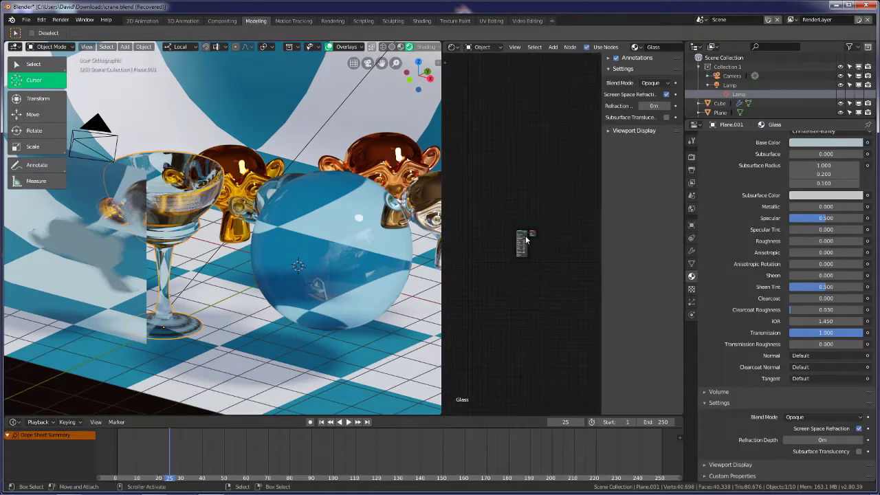
scroll(529, 240, up, 5)
scroll(529, 240, up, 3)
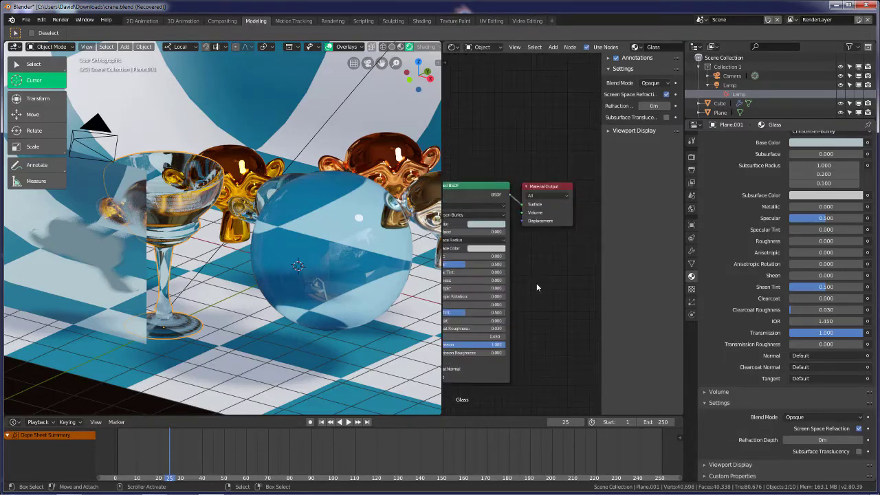
middle_drag(536, 282, 582, 263)
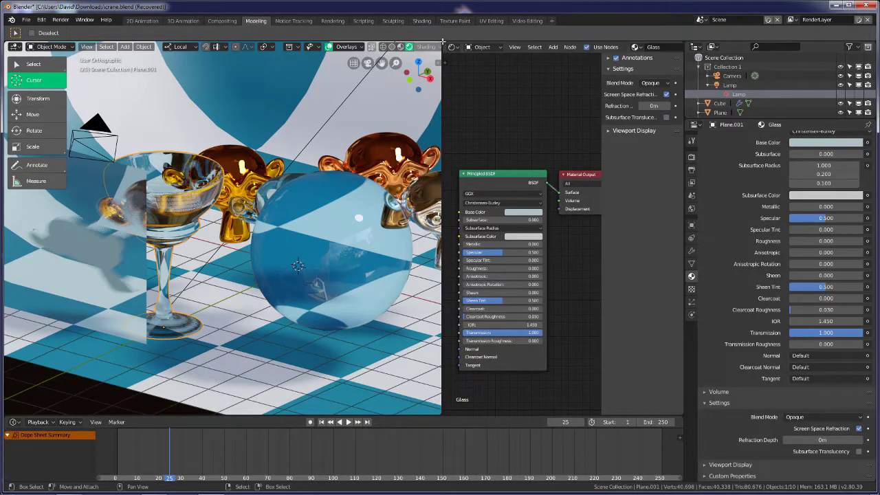
Join the node editor area into the 3D viewport
drag(442, 43, 457, 44)
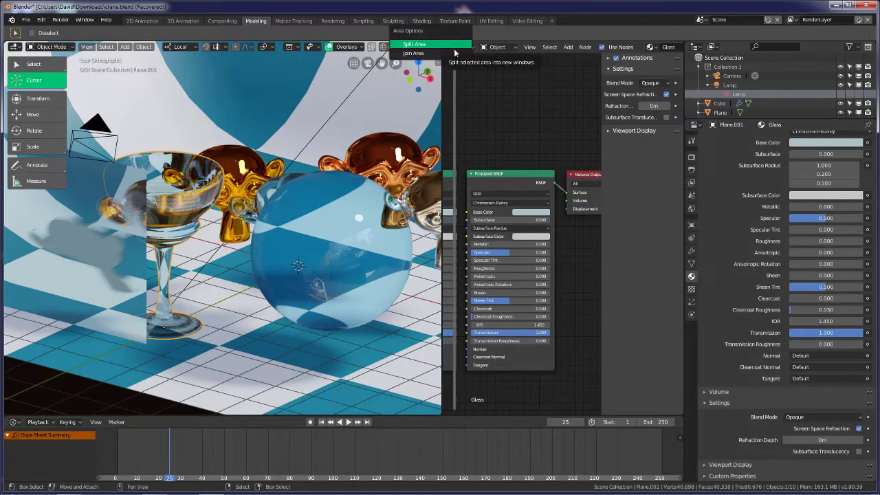
right_click(464, 60)
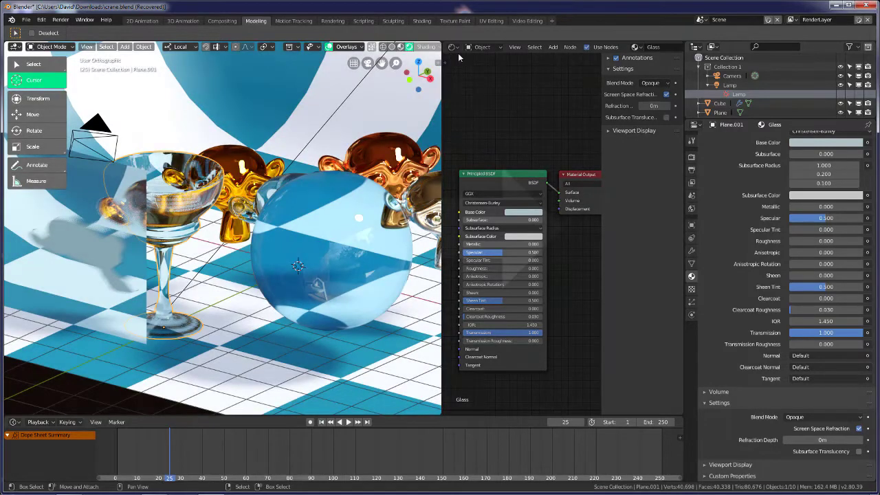
drag(443, 44, 511, 188)
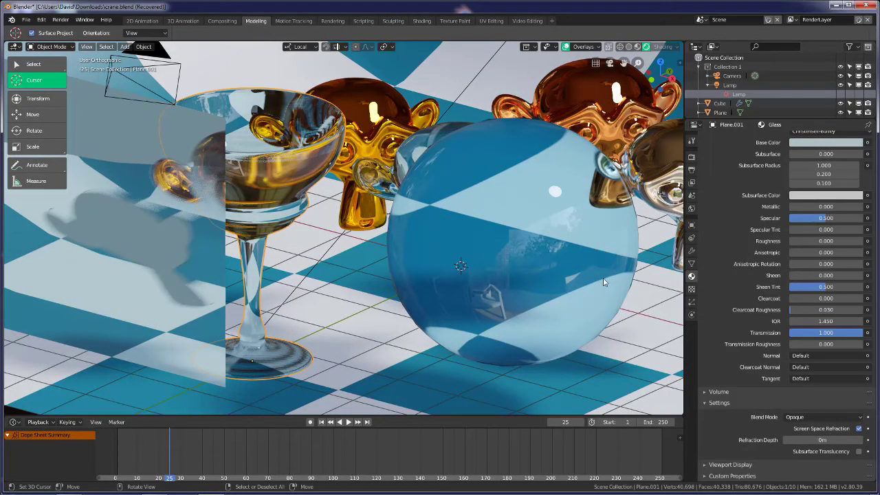
Select the glass sphere, open the Eevee render settings and toggle soft shadows
click(552, 219)
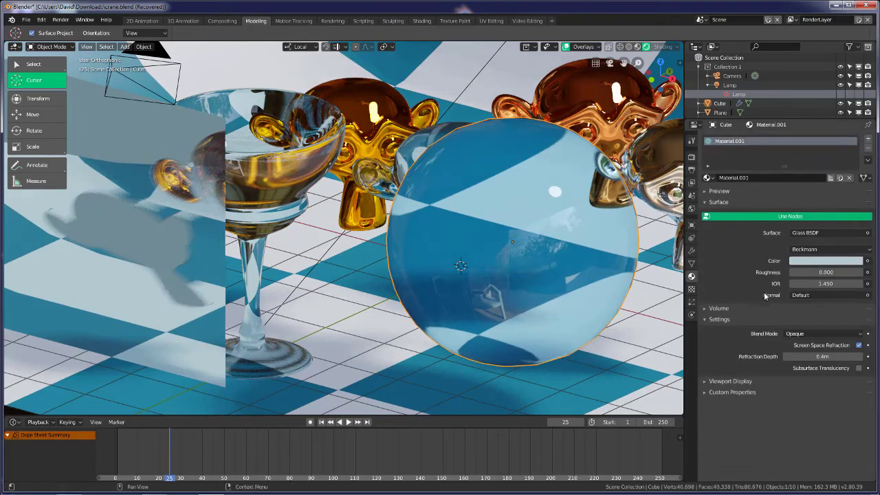
click(692, 140)
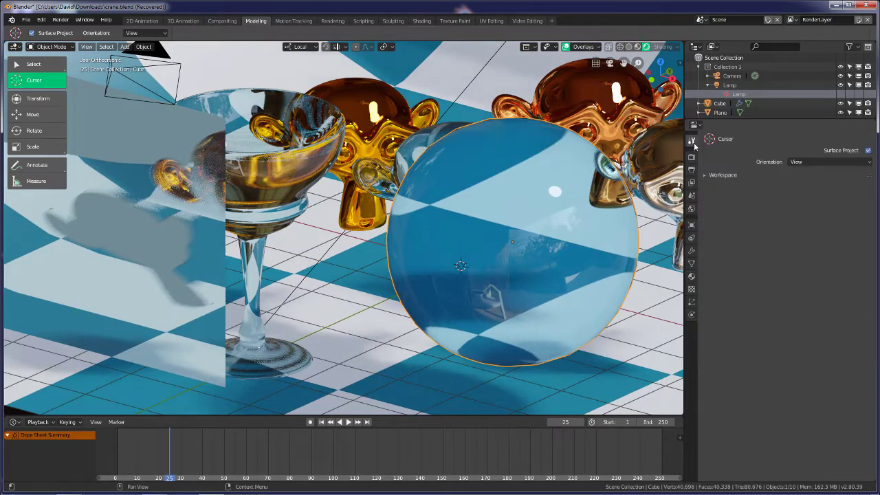
click(693, 157)
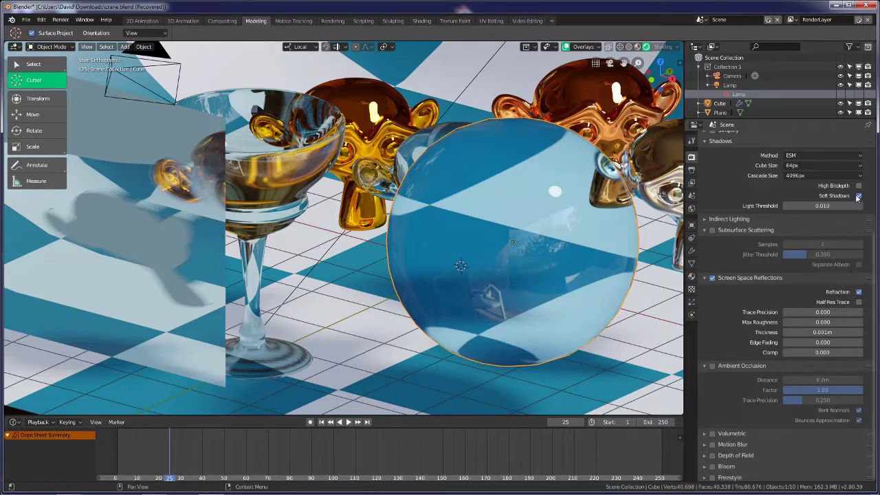
click(858, 196)
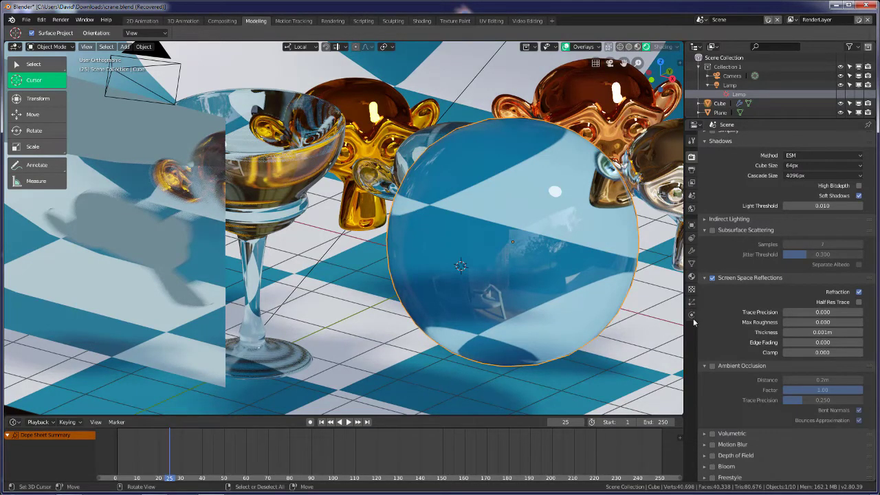
Try cube shadow size 4096px, then cube and cascade sizes of 64px without soft shadows
click(814, 165)
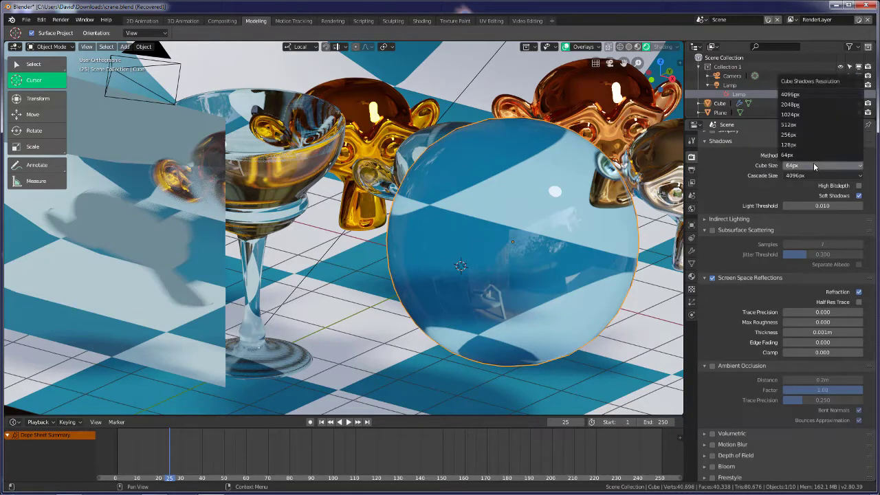
click(802, 95)
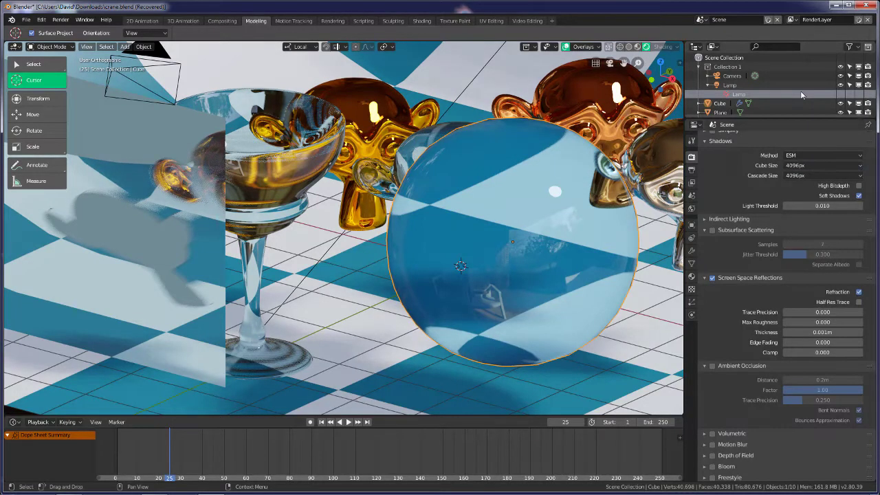
click(801, 176)
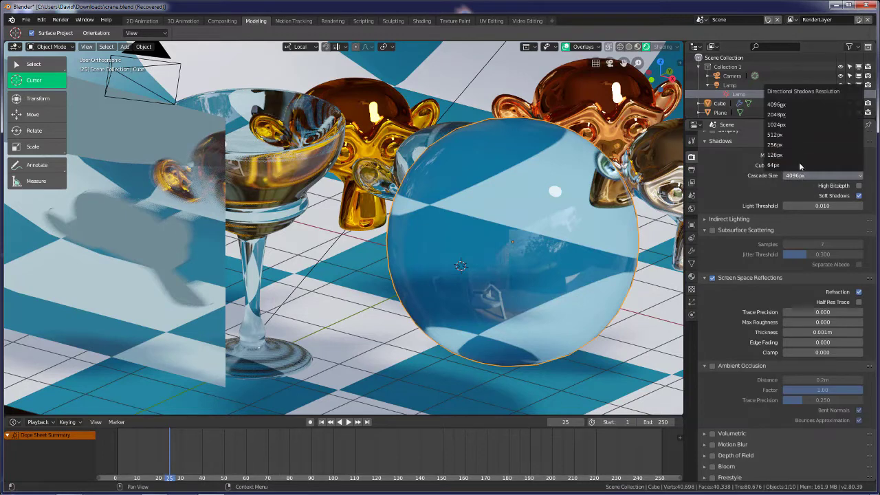
click(800, 165)
click(799, 166)
click(797, 155)
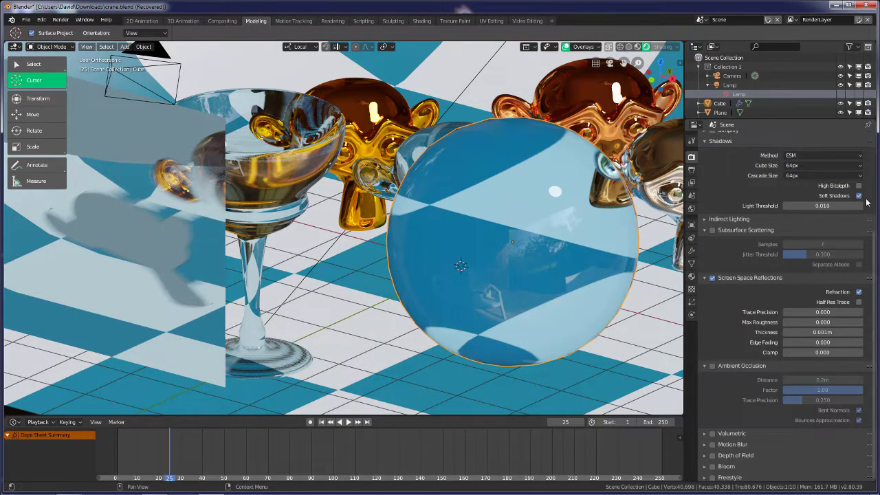
click(858, 196)
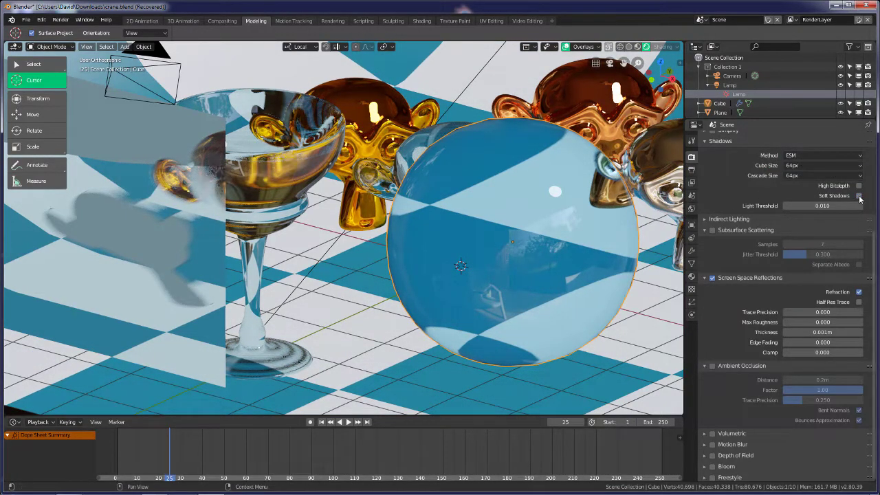
Set cube and cascade shadow sizes to 2048px, re-enable soft shadows, disable screen-space reflections
click(804, 165)
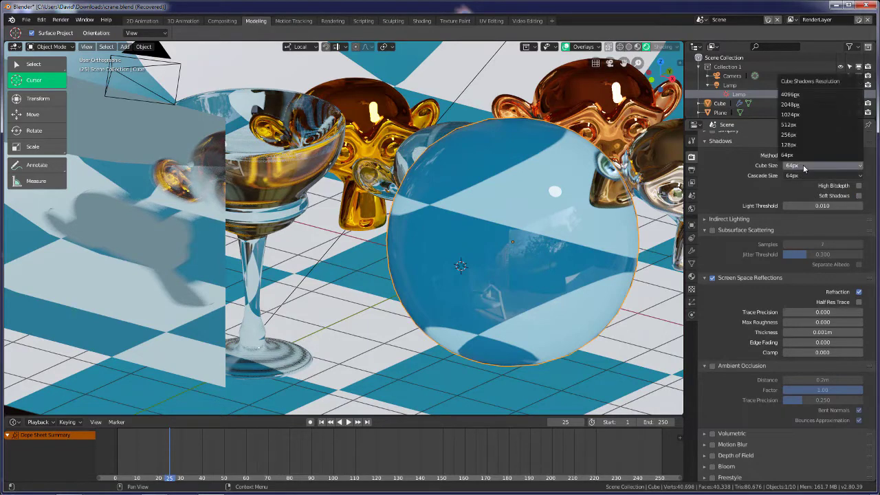
click(795, 126)
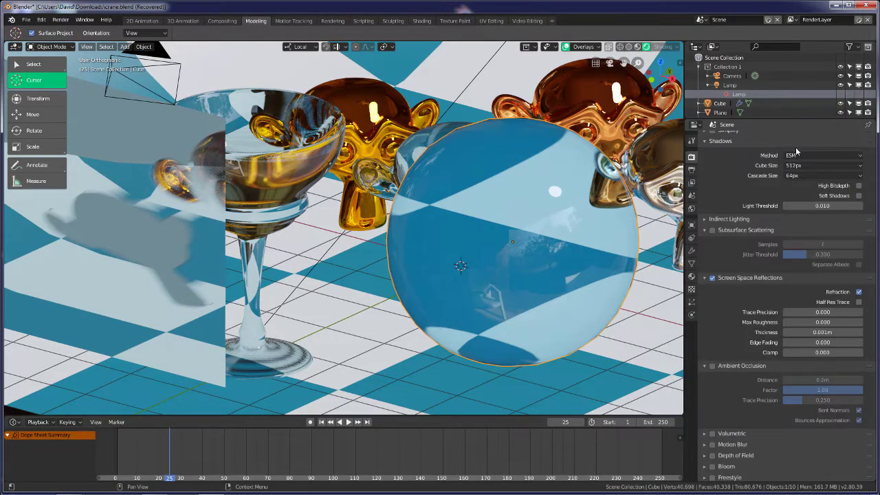
click(797, 166)
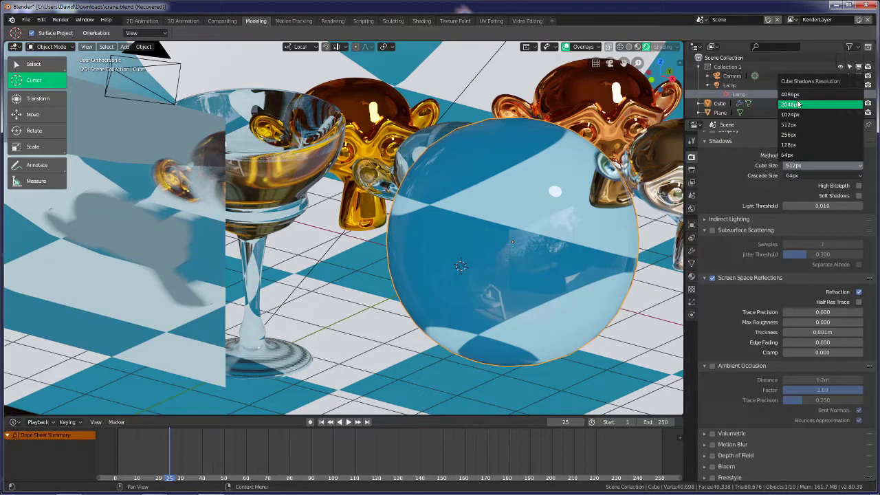
click(797, 103)
click(798, 175)
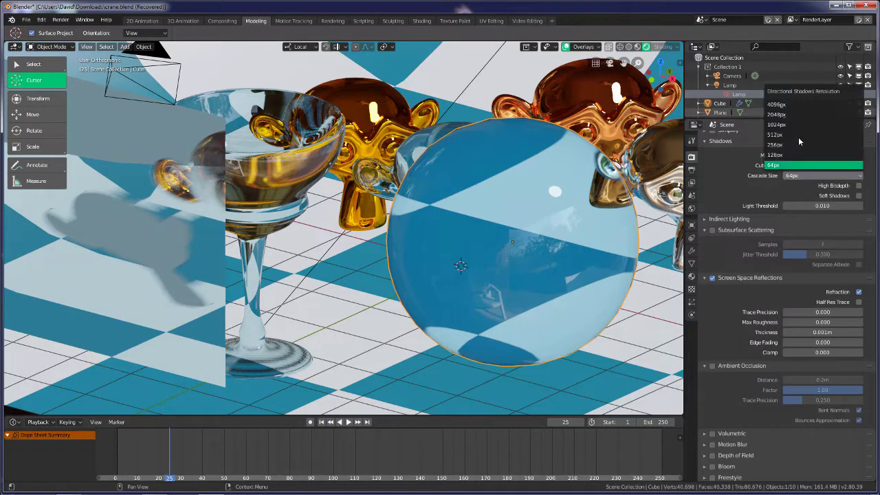
click(788, 112)
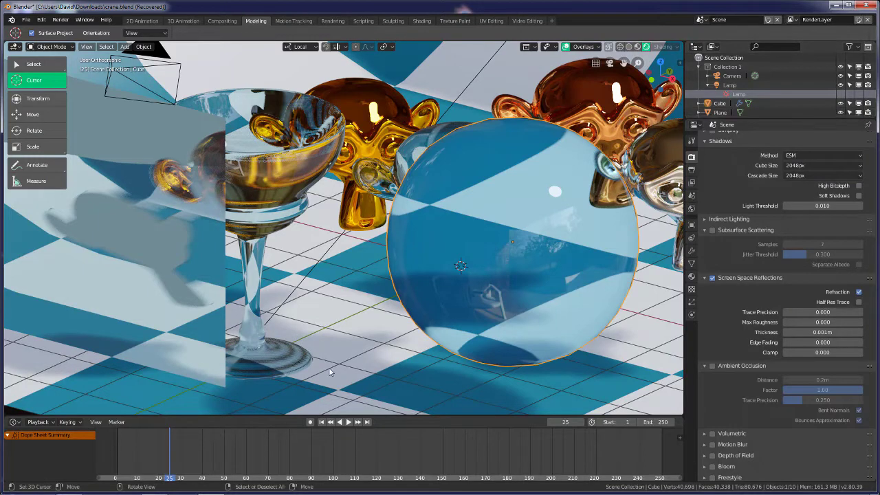
click(859, 196)
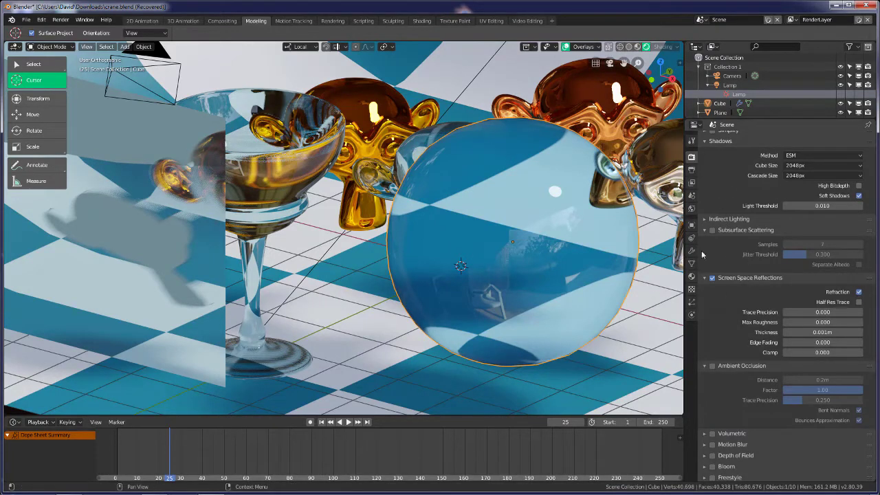
click(713, 278)
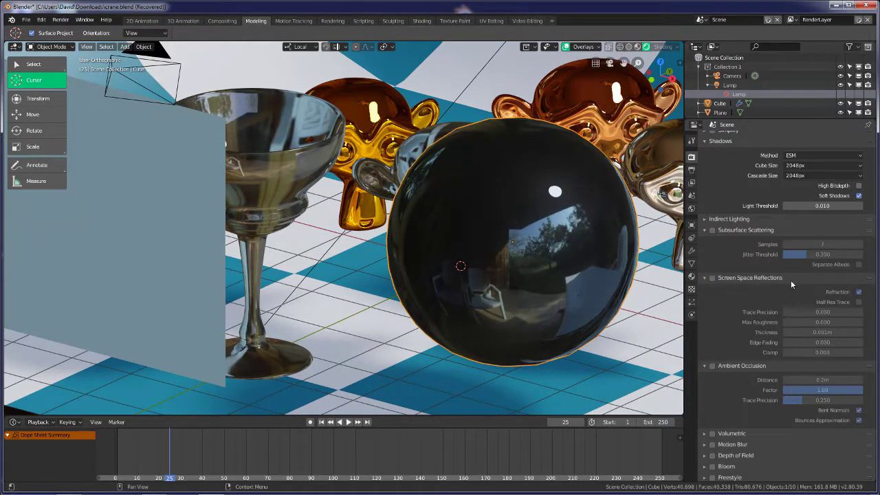
click(692, 276)
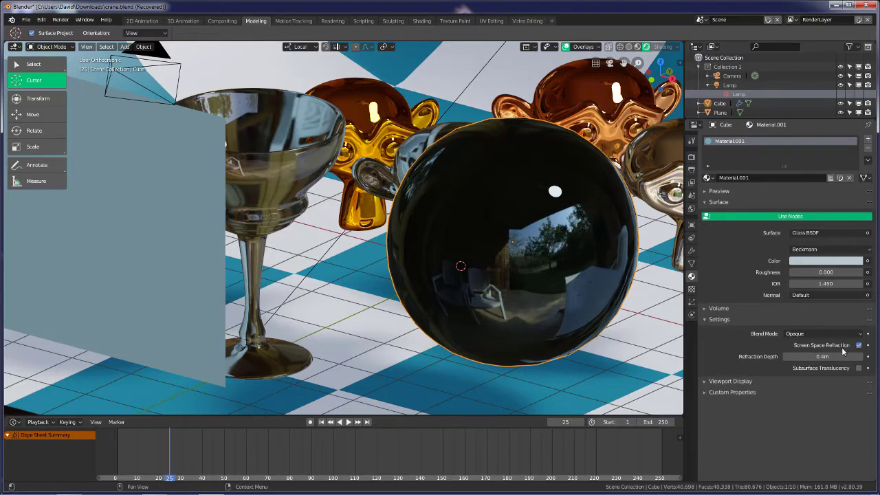
Re-enable Screen Space Reflections in the render settings, toggling Refraction off and on
click(692, 172)
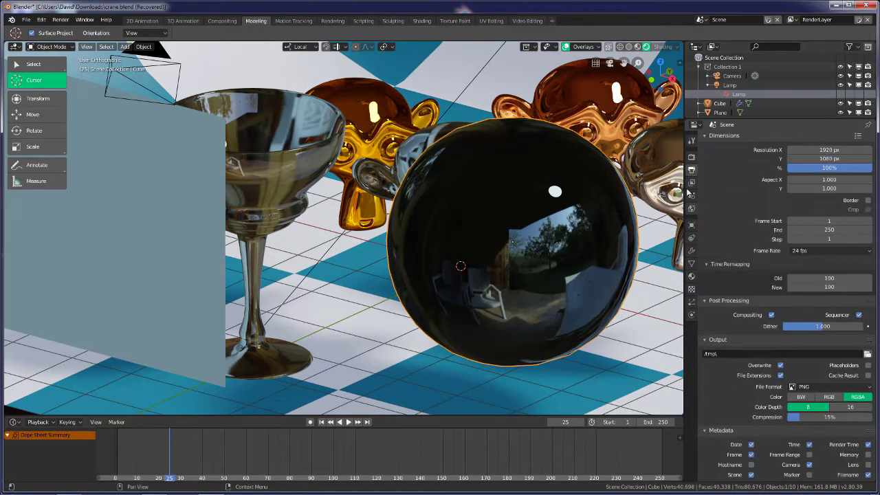
click(692, 157)
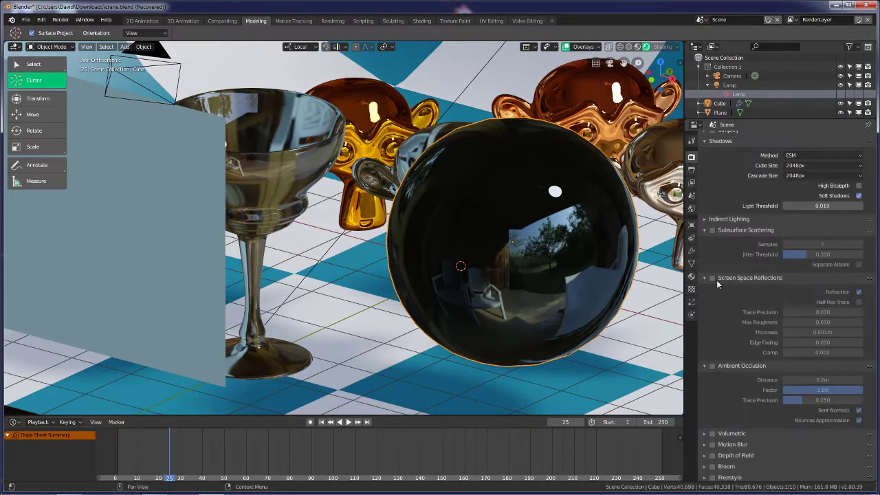
click(712, 278)
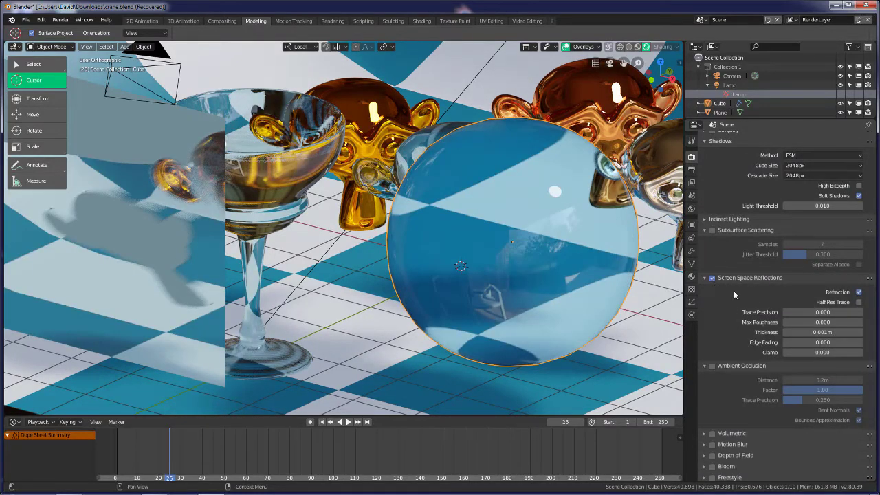
click(858, 293)
click(858, 292)
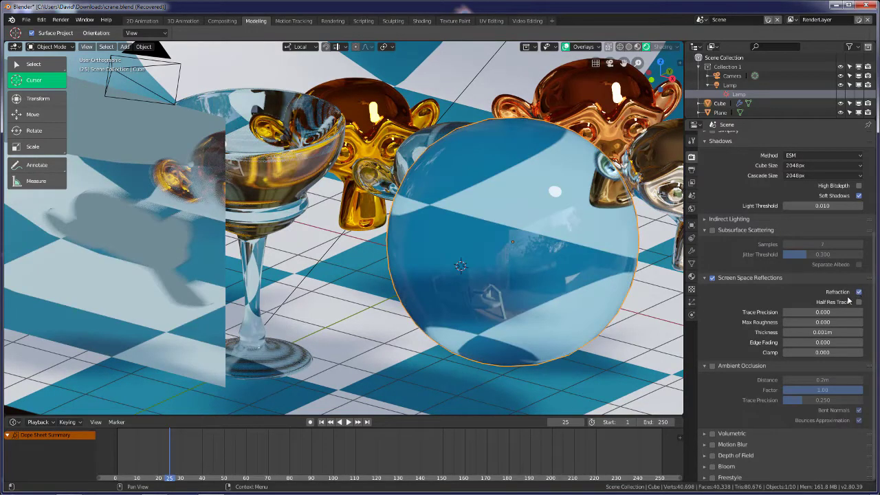
mouse_move(803, 314)
mouse_down()
mouse_move(850, 314)
mouse_move(784, 312)
mouse_move(830, 322)
mouse_move(784, 322)
mouse_up()
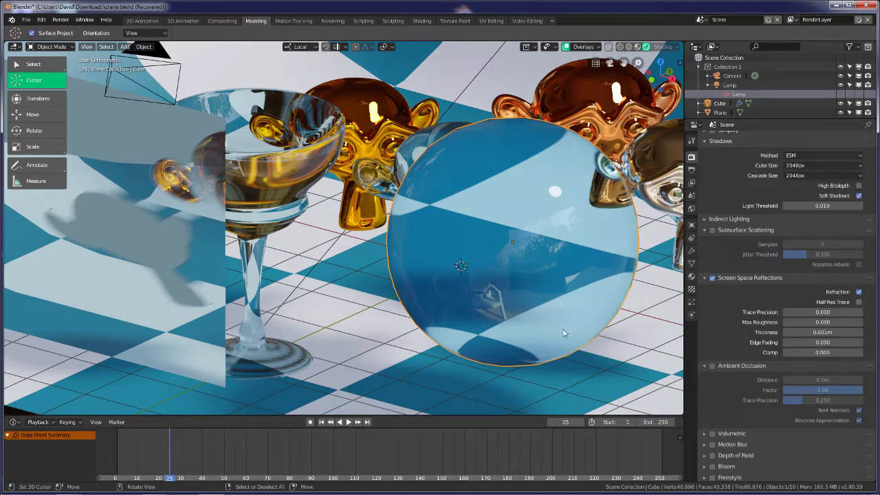
click(62, 489)
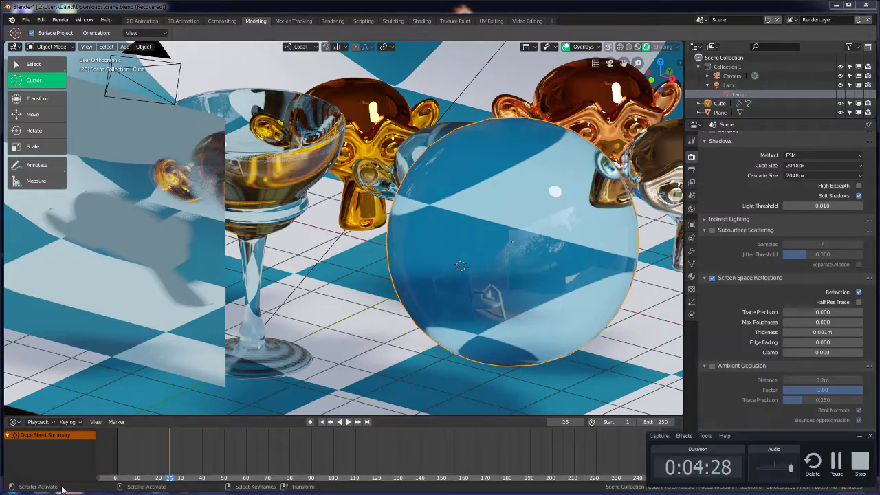
click(860, 436)
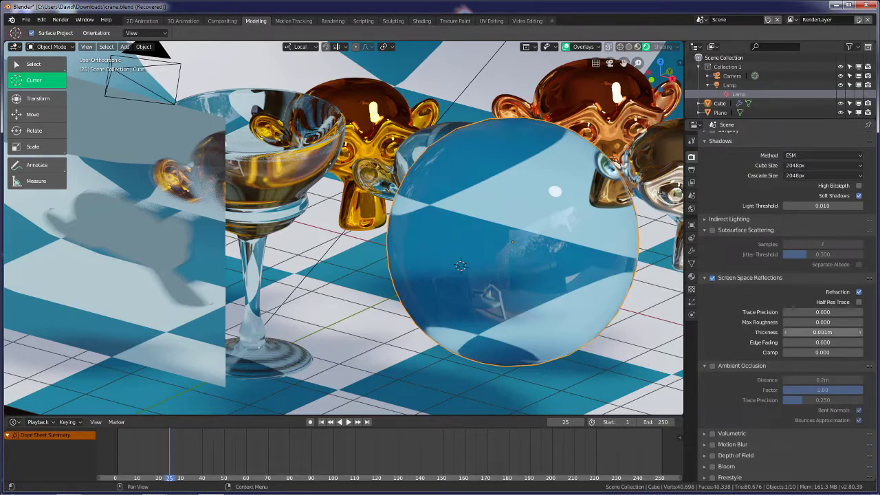
drag(823, 332, 850, 332)
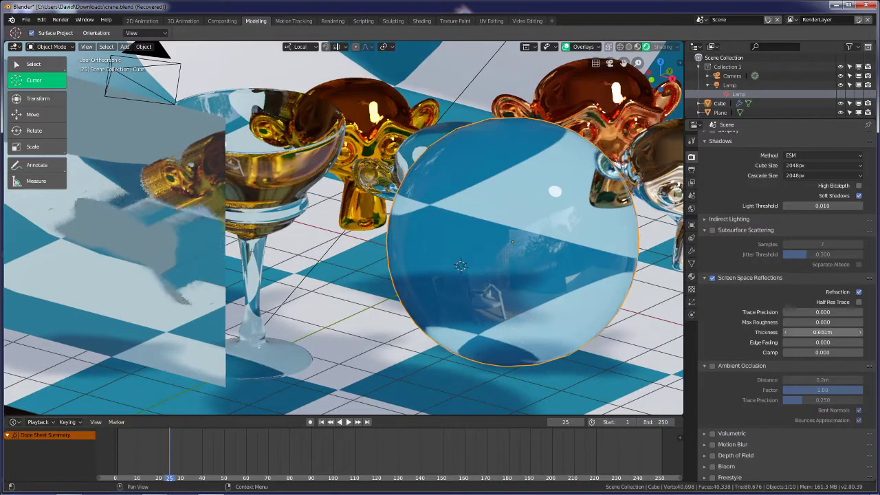
mouse_move(850, 333)
mouse_down()
mouse_move(822, 332)
mouse_move(861, 332)
mouse_up()
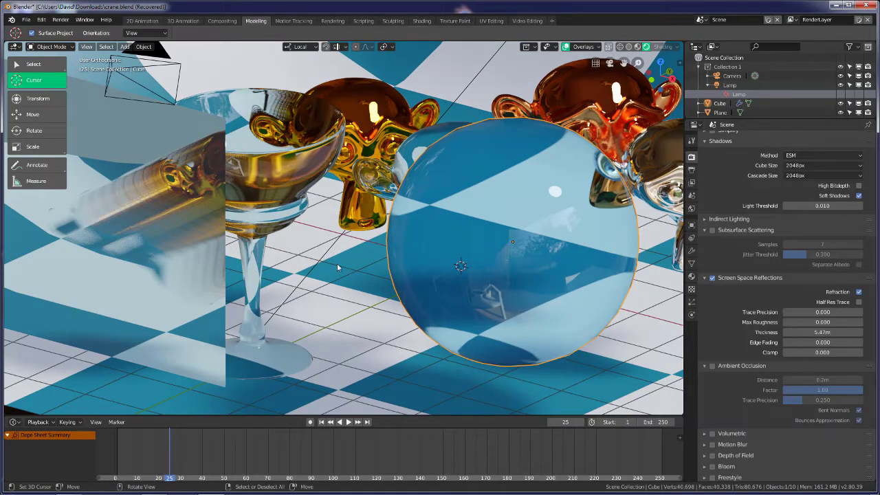
mouse_move(825, 333)
mouse_down()
mouse_move(791, 332)
mouse_move(859, 332)
mouse_move(784, 332)
mouse_up()
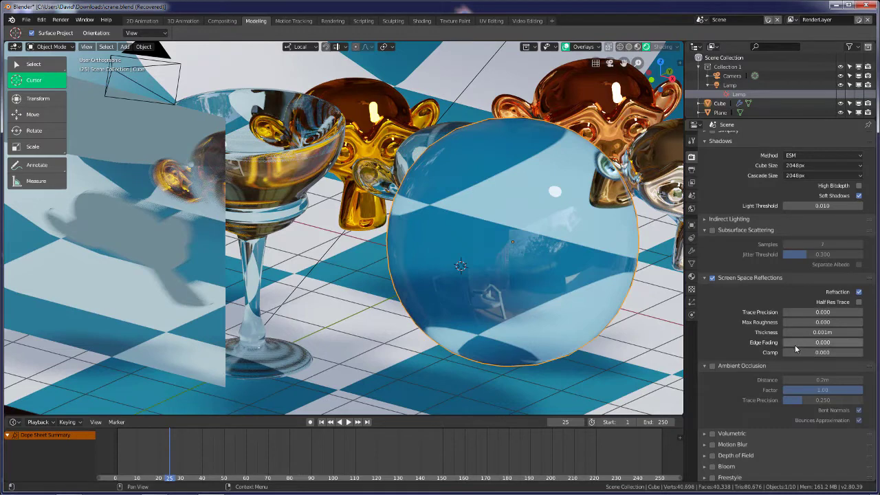
drag(796, 342, 832, 343)
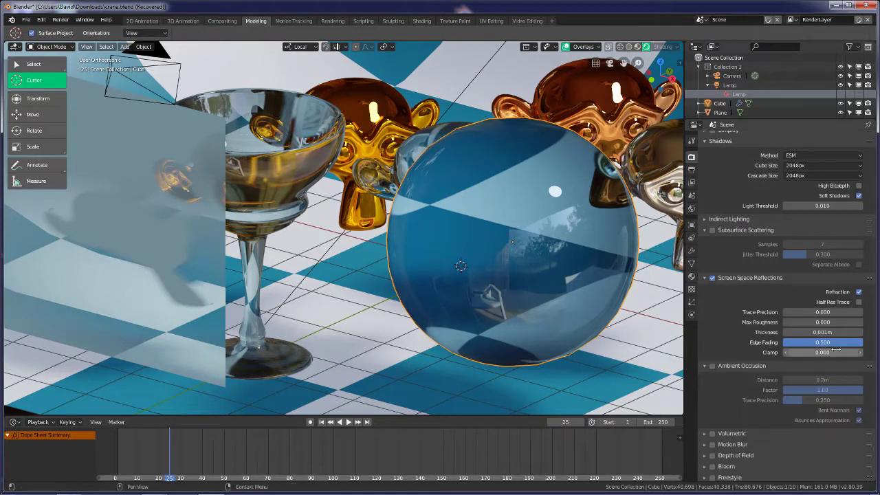
key(BackSpace)
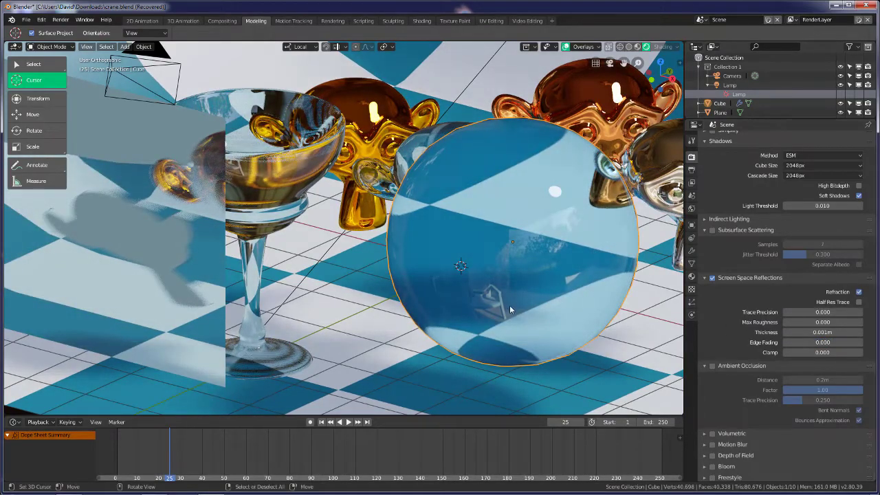
mouse_move(538, 294)
middle_down()
mouse_move(513, 277)
mouse_move(521, 281)
middle_up()
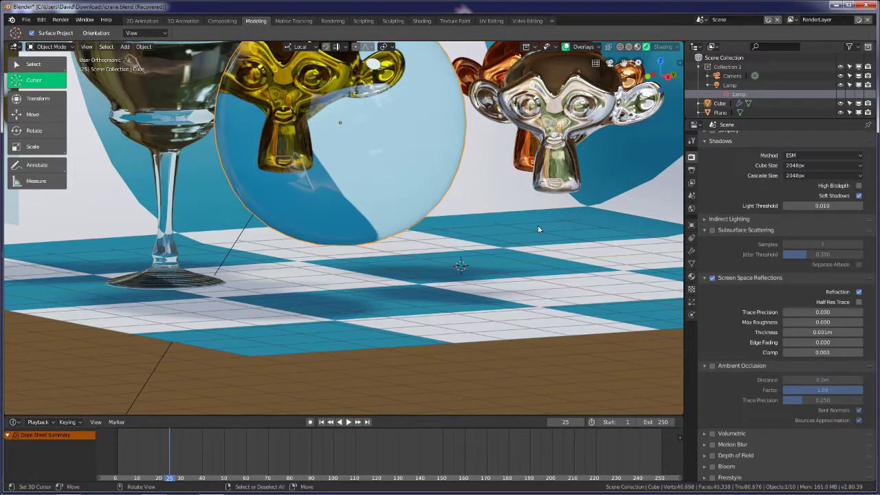
mouse_move(486, 244)
middle_down()
mouse_move(523, 248)
mouse_move(434, 246)
mouse_move(512, 257)
mouse_move(527, 282)
mouse_move(406, 240)
middle_up()
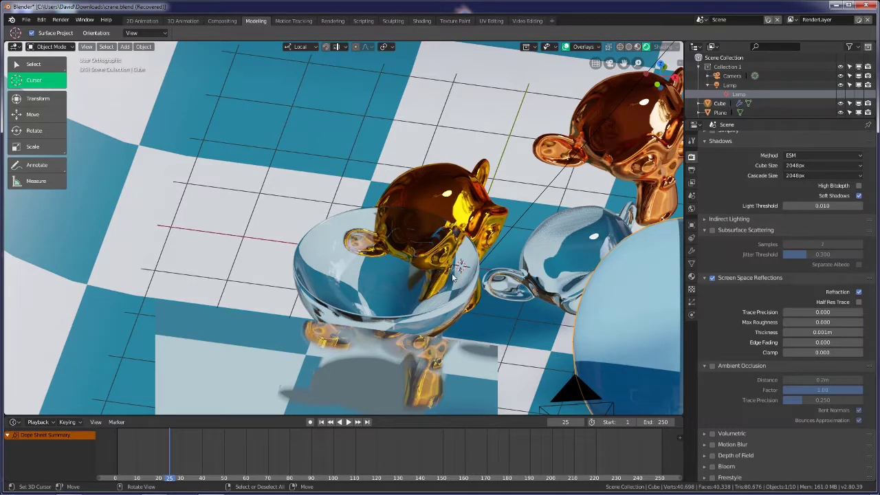
mouse_move(510, 318)
middle_down()
mouse_move(400, 301)
mouse_move(377, 315)
mouse_move(240, 268)
middle_up()
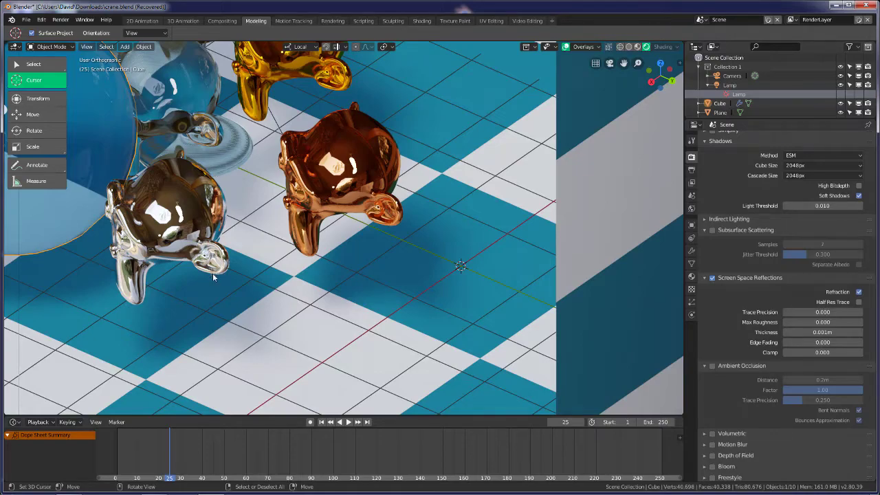
mouse_move(213, 273)
middle_down()
mouse_move(304, 252)
mouse_move(319, 268)
mouse_move(393, 268)
middle_up()
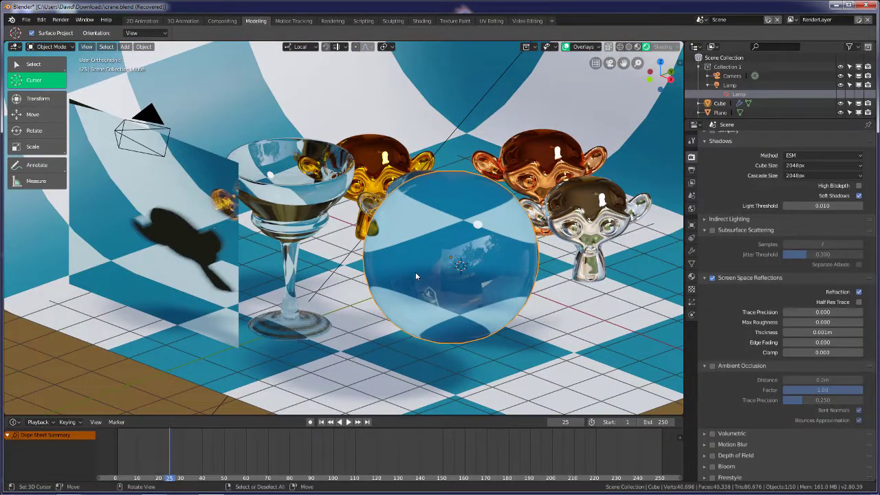
scroll(415, 275, down, 2)
scroll(416, 275, up, 2)
scroll(414, 277, up, 2)
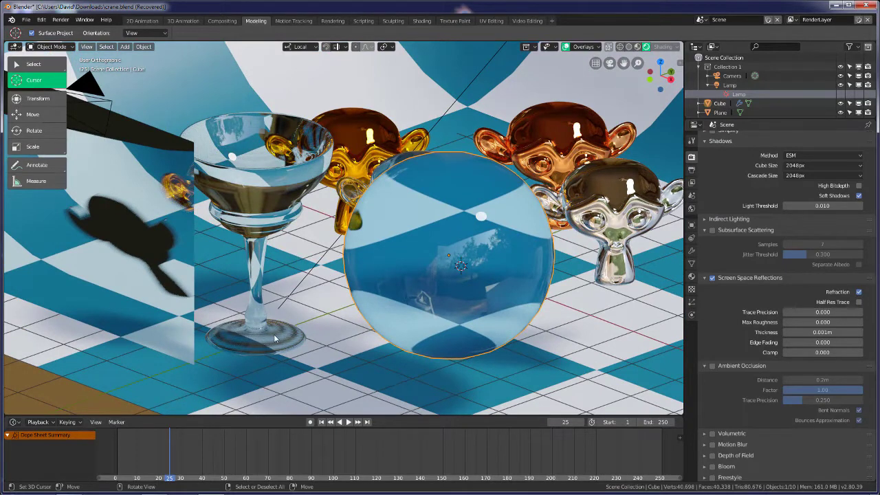
scroll(273, 335, up, 2)
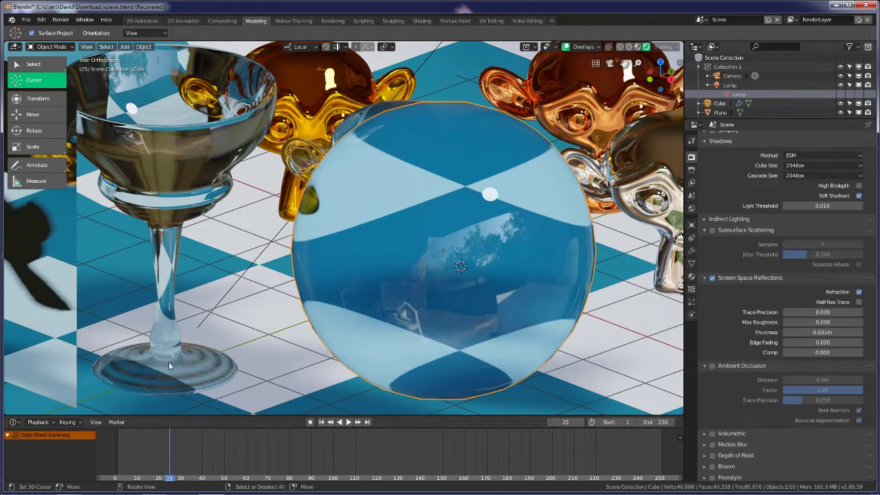
scroll(220, 365, down, 2)
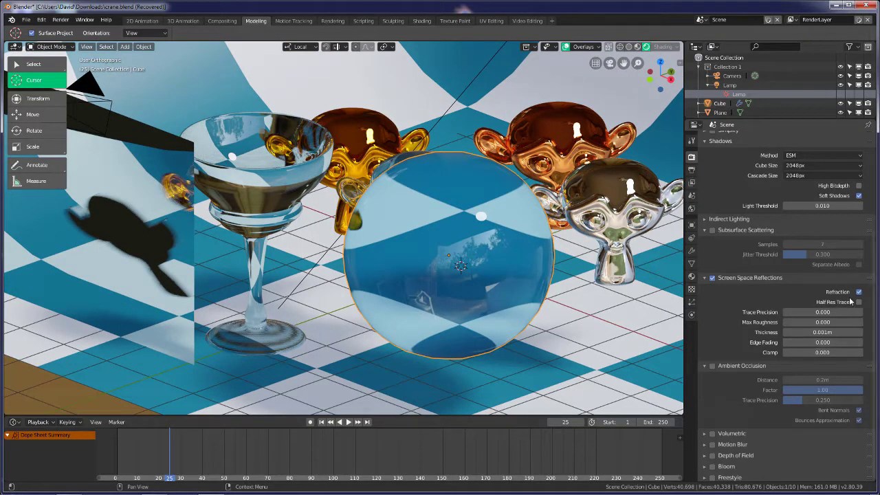
Toggle screen-space reflections and refraction to compare, then enable half-resolution tracing
click(712, 277)
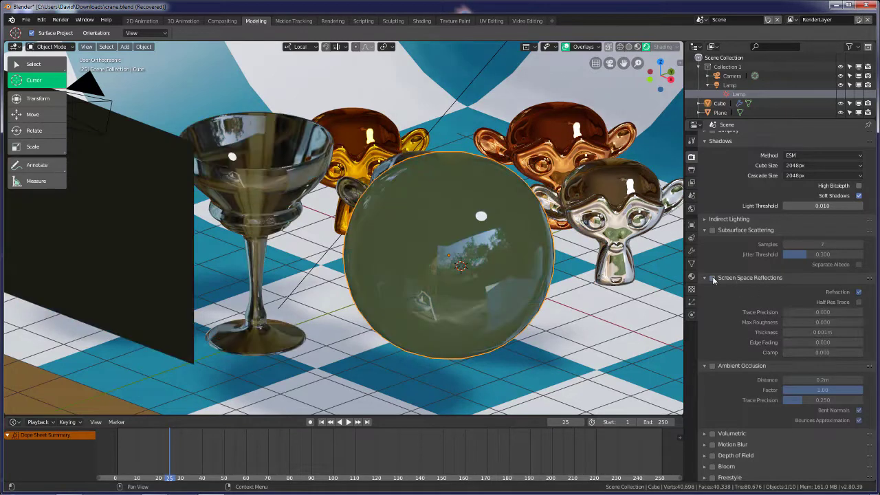
click(712, 278)
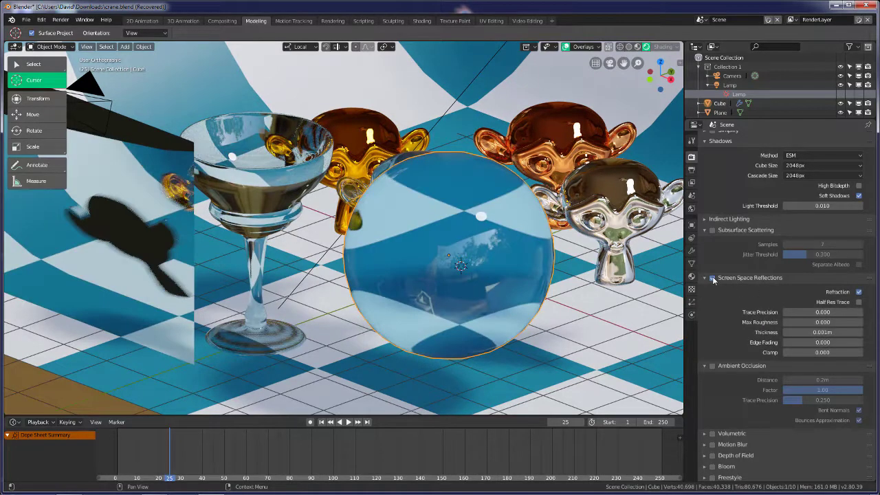
click(859, 292)
click(859, 292)
click(859, 303)
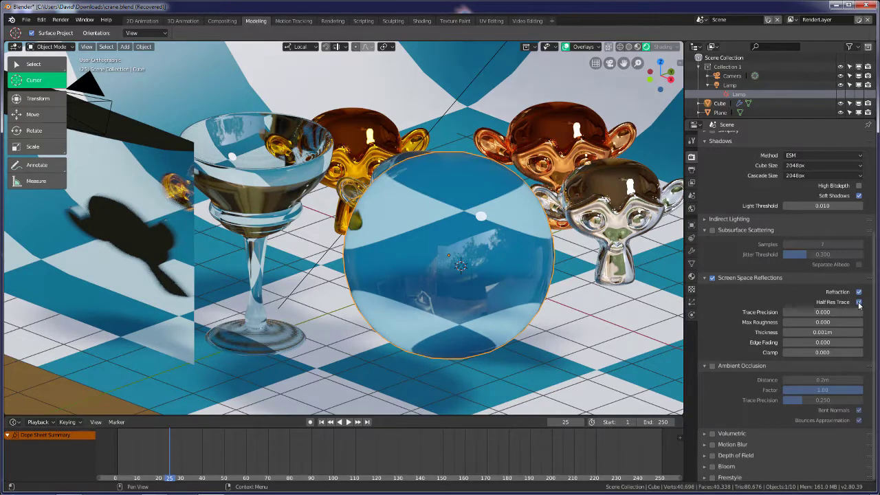
Set Trace Precision and Max Roughness to 1.000, Edge Fading 0.500 and Clamp 35.000
mouse_move(823, 312)
mouse_down()
mouse_move(846, 312)
mouse_move(810, 313)
mouse_move(863, 312)
mouse_up()
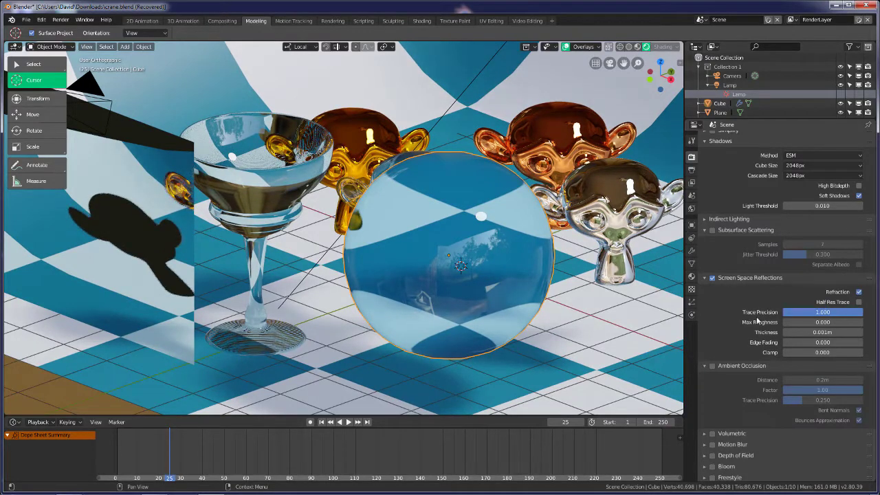
drag(790, 322, 863, 322)
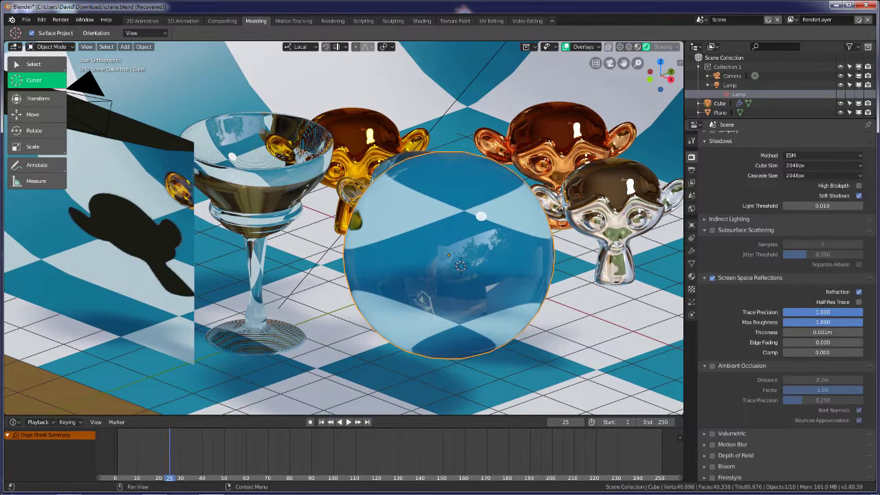
mouse_move(823, 332)
mouse_down()
mouse_move(846, 332)
mouse_move(791, 332)
mouse_move(843, 341)
mouse_up()
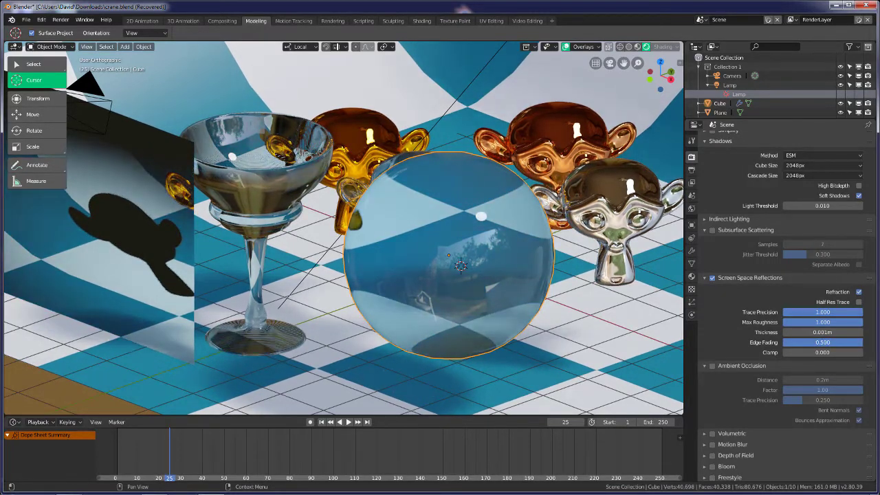
mouse_move(823, 342)
mouse_down()
mouse_move(811, 341)
mouse_move(823, 342)
mouse_up()
mouse_move(437, 312)
middle_down()
mouse_move(488, 299)
mouse_move(457, 318)
mouse_move(435, 302)
mouse_move(465, 326)
middle_up()
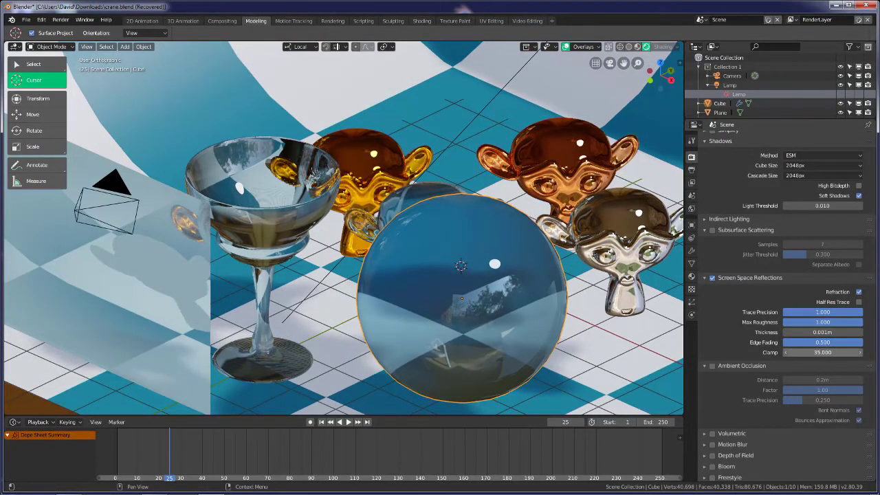
Reset reflection Clamp to 0 and set the sphere's Material.001 refraction depth to 0.7m
key(BackSpace)
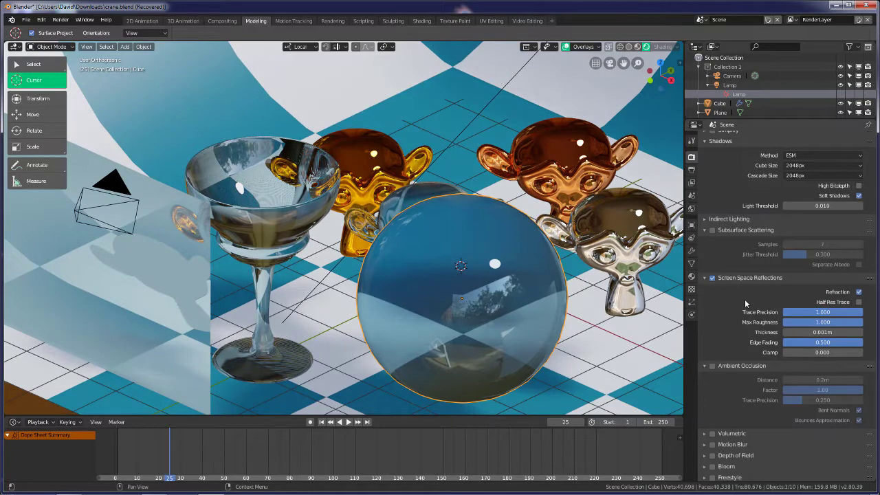
click(692, 277)
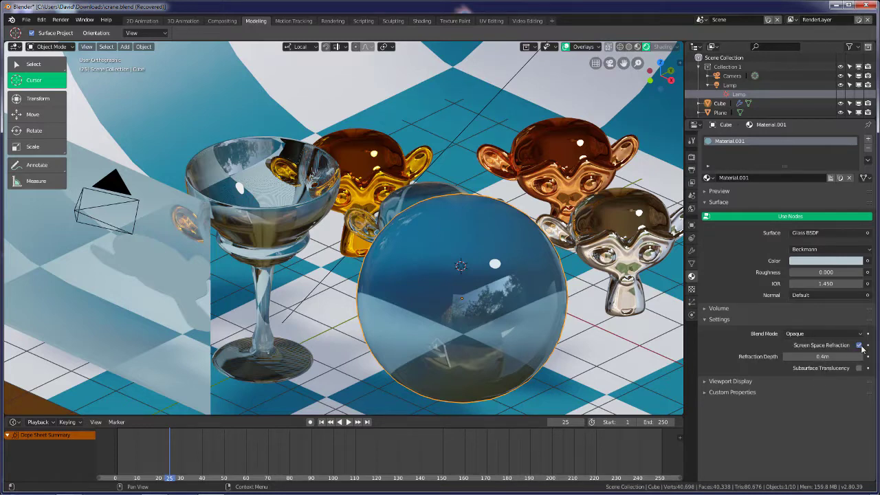
drag(863, 352, 797, 356)
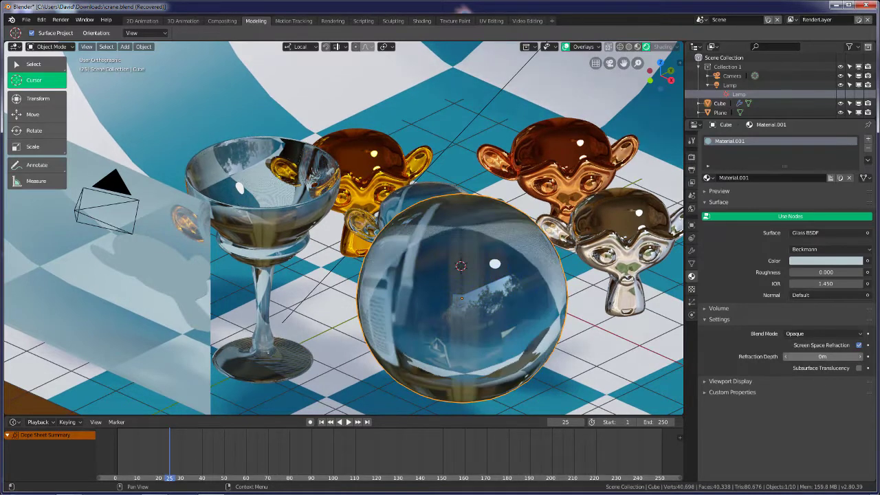
drag(798, 357, 825, 356)
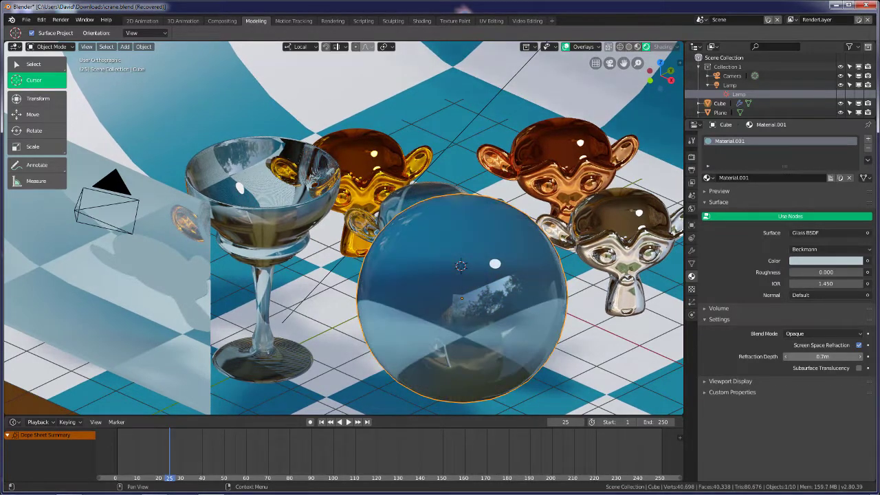
middle_drag(608, 361, 506, 304)
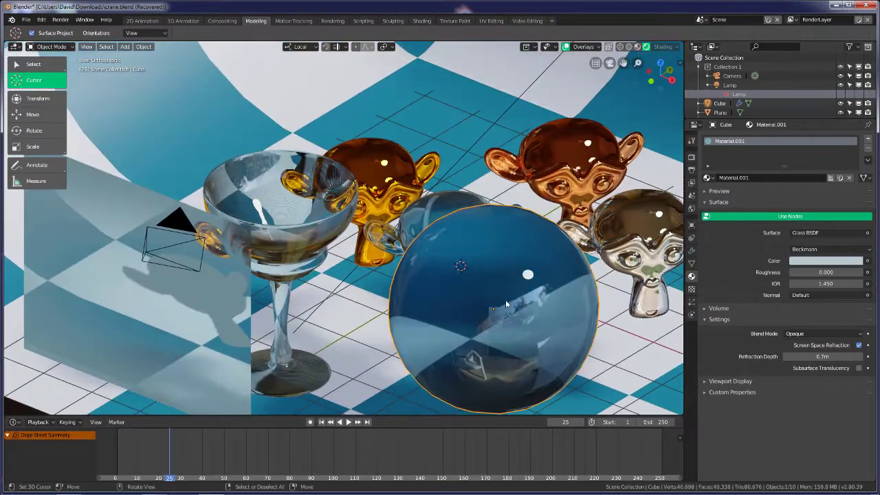
Raise the goblet's Glass refraction depth to compare, then set it back to 0m
right_click(289, 236)
scroll(774, 380, down, 3)
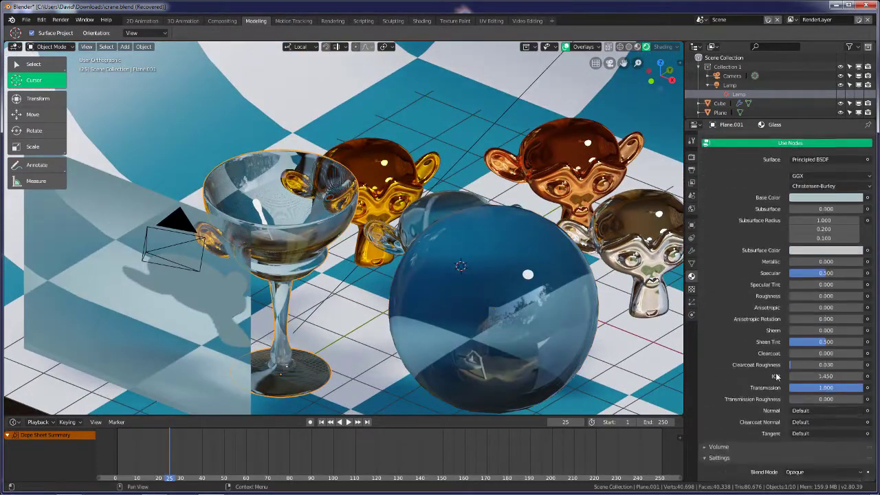
scroll(774, 381, down, 2)
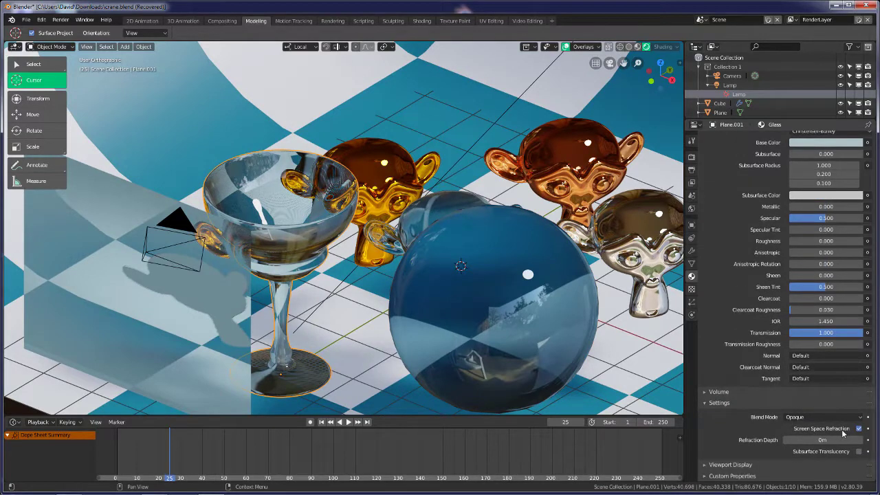
mouse_move(823, 439)
mouse_down()
mouse_move(846, 440)
mouse_move(822, 439)
mouse_move(831, 440)
mouse_up()
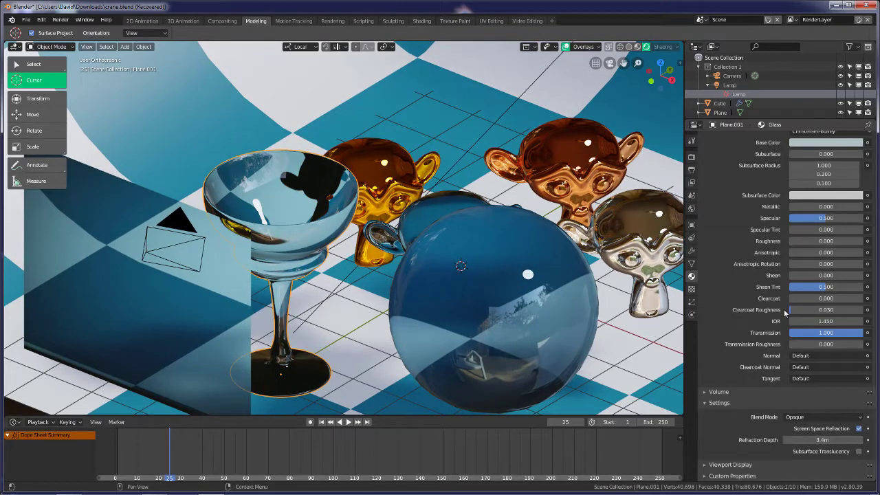
mouse_move(404, 288)
middle_down()
mouse_move(429, 284)
mouse_move(399, 283)
middle_up()
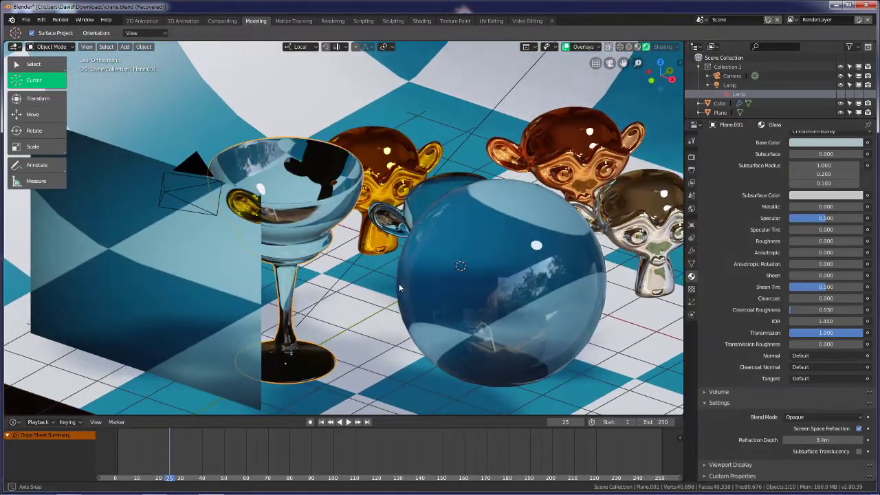
drag(827, 440, 798, 440)
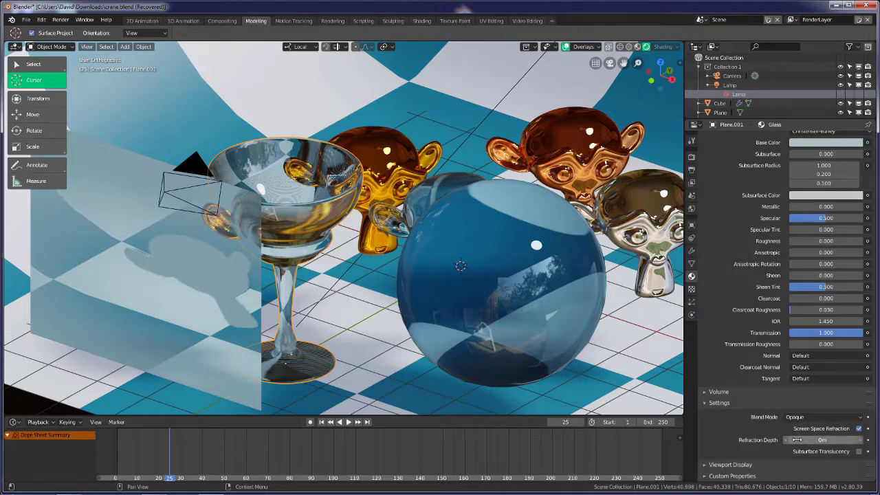
Return to the render settings, orbit around the glass, and select the sphere
click(692, 157)
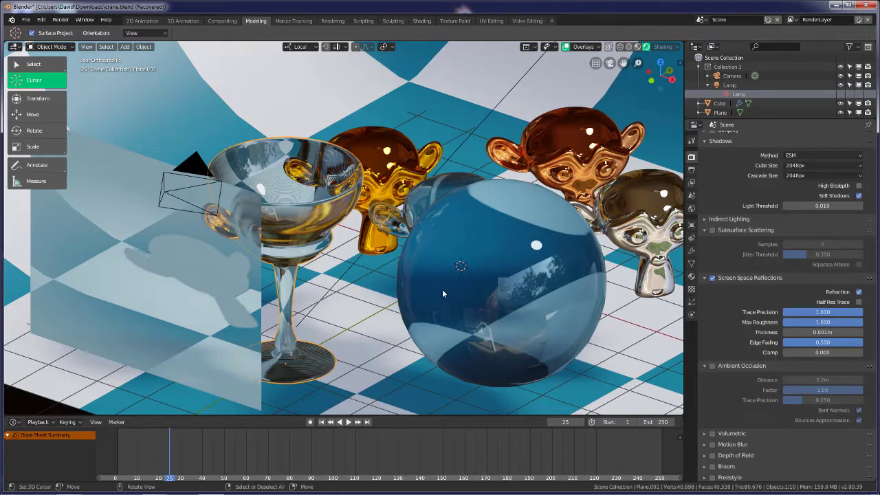
mouse_move(442, 294)
middle_down()
mouse_move(497, 280)
mouse_move(512, 186)
middle_up()
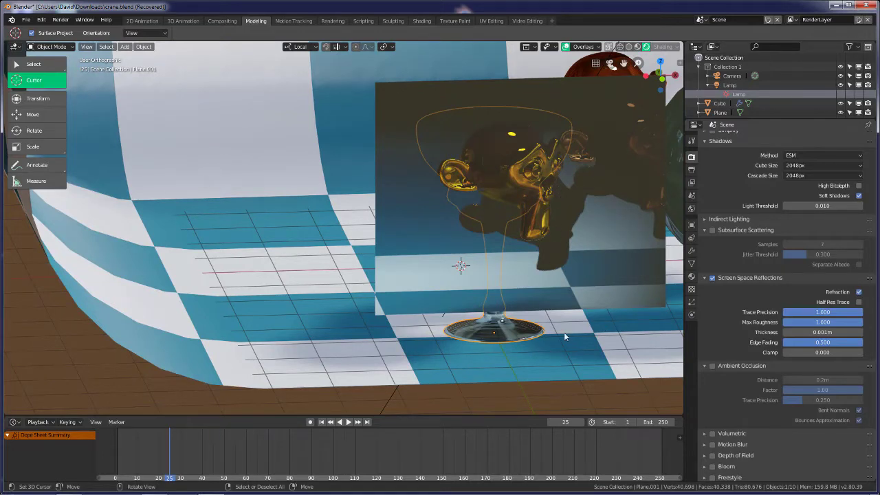
middle_drag(564, 337, 551, 340)
click(619, 275)
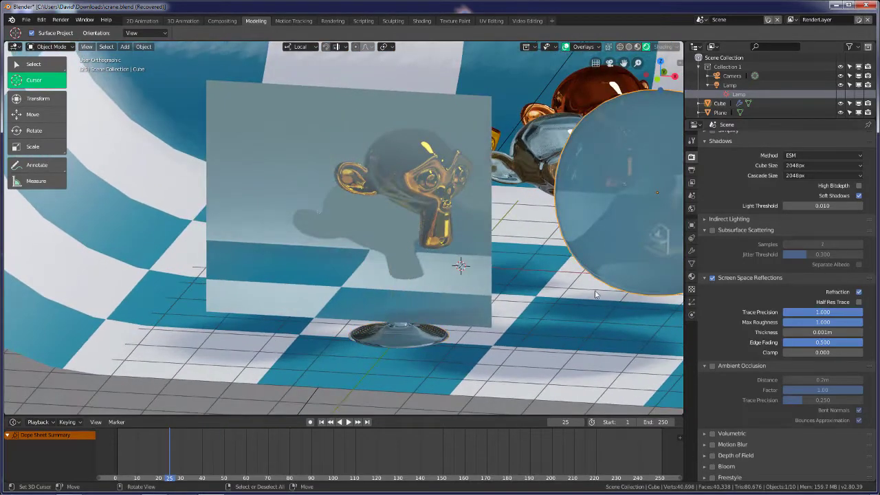
Orbit and zoom back to a close shot of the glass sphere, goblet and monkeys
mouse_move(596, 294)
middle_down()
mouse_move(525, 341)
mouse_move(455, 346)
mouse_move(442, 329)
mouse_move(454, 320)
mouse_move(501, 326)
mouse_move(496, 334)
mouse_move(456, 336)
mouse_move(450, 324)
mouse_move(425, 322)
mouse_move(429, 305)
mouse_move(436, 320)
mouse_move(508, 332)
mouse_move(488, 336)
mouse_move(483, 348)
mouse_move(581, 333)
mouse_move(500, 316)
mouse_move(506, 300)
mouse_move(571, 313)
mouse_move(580, 328)
middle_up()
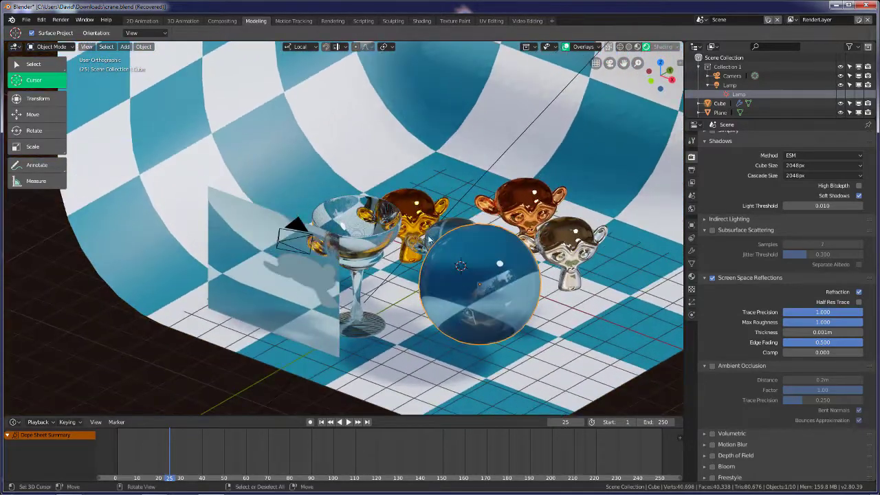
scroll(428, 239, up, 2)
scroll(415, 236, up, 2)
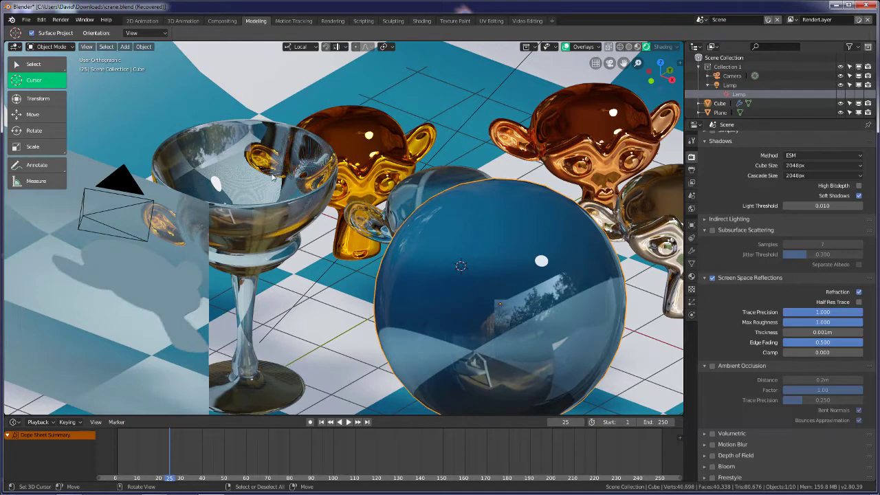
Open Preferences and set viewport multisampling to No MultiSample
click(42, 22)
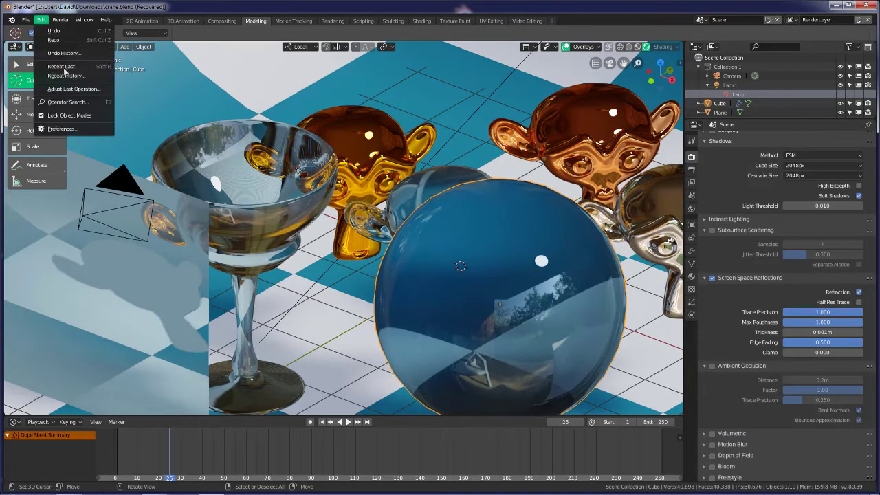
click(65, 129)
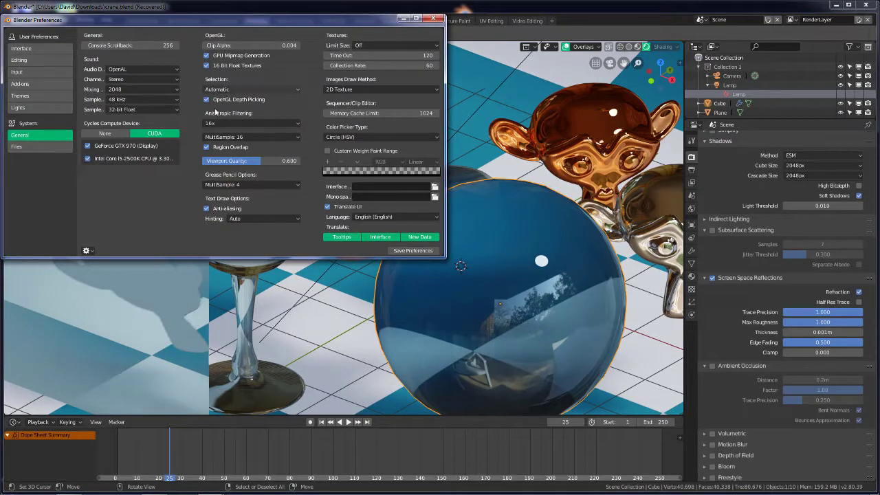
click(241, 138)
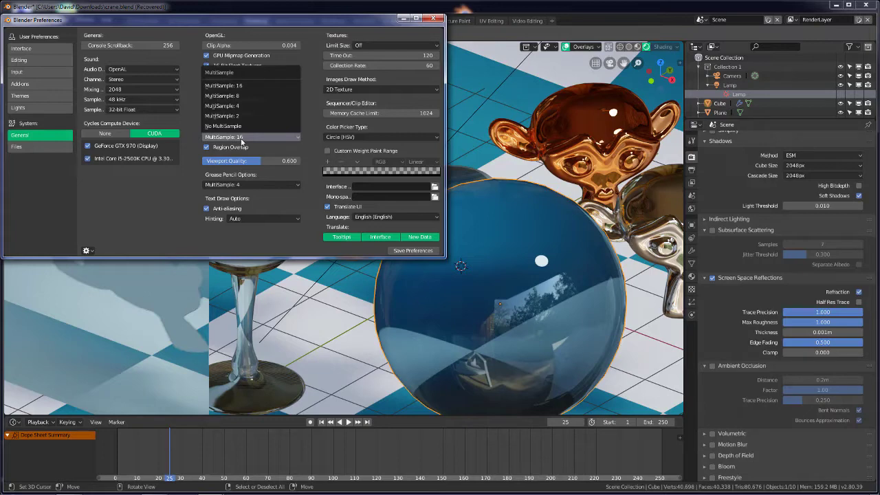
click(240, 127)
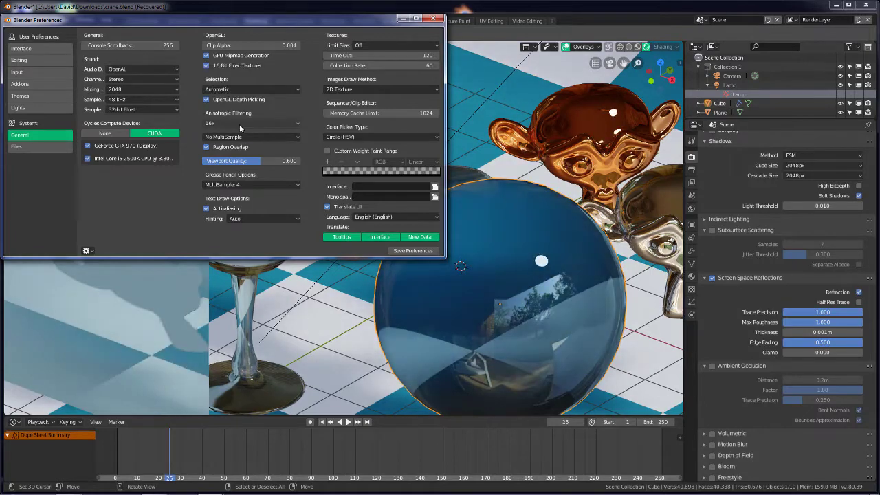
drag(290, 29, 694, 76)
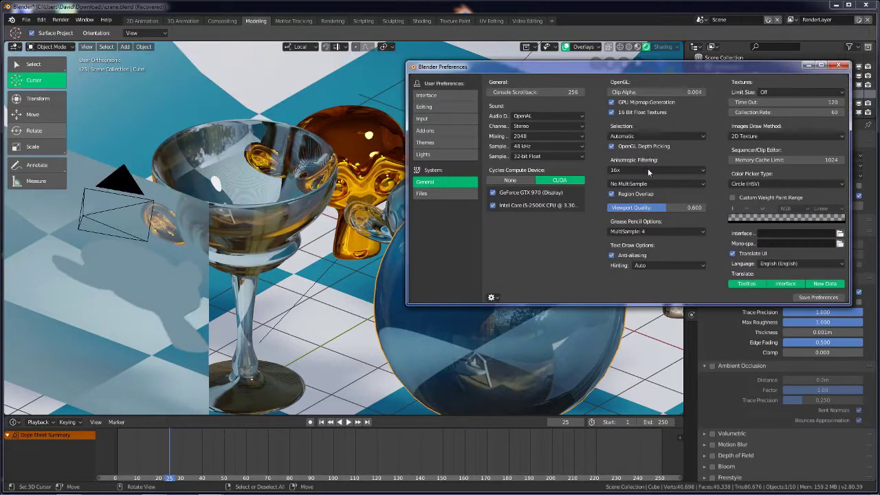
Turn off anisotropic filtering, use OpenGL Occlusion Queries, set viewport quality 0.378, close Preferences
click(648, 172)
click(628, 163)
click(640, 138)
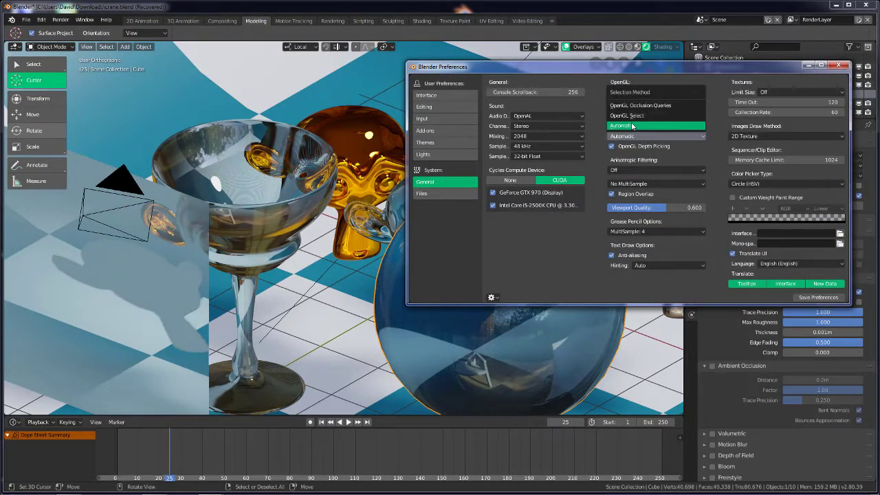
click(643, 106)
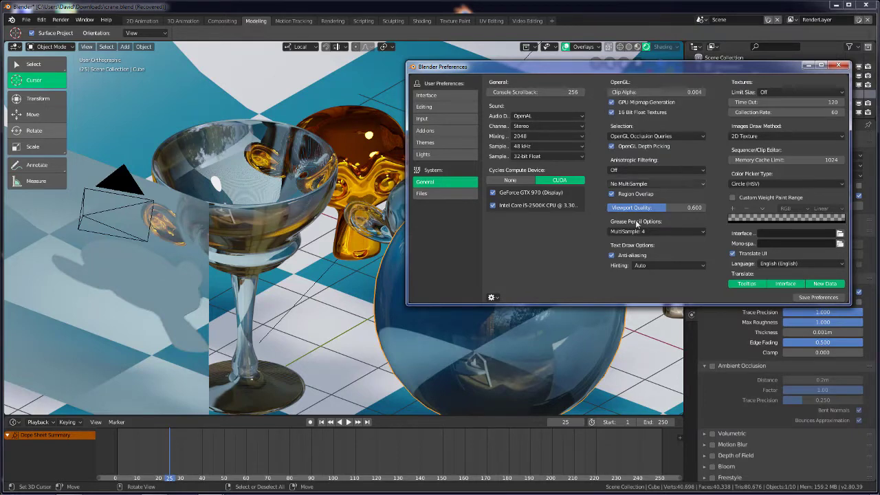
drag(667, 207, 644, 207)
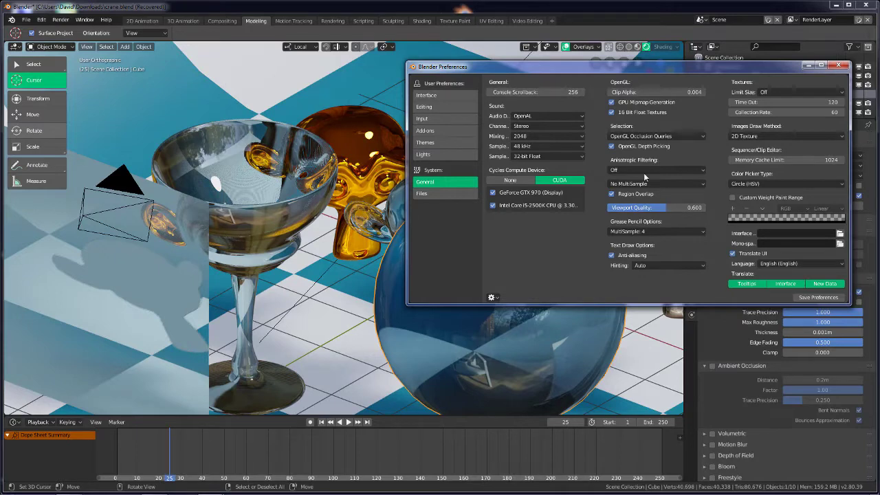
click(640, 184)
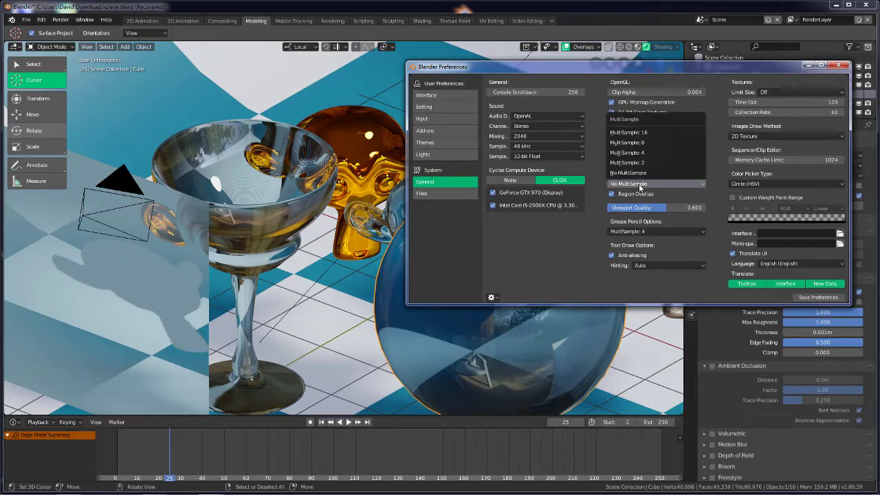
click(839, 66)
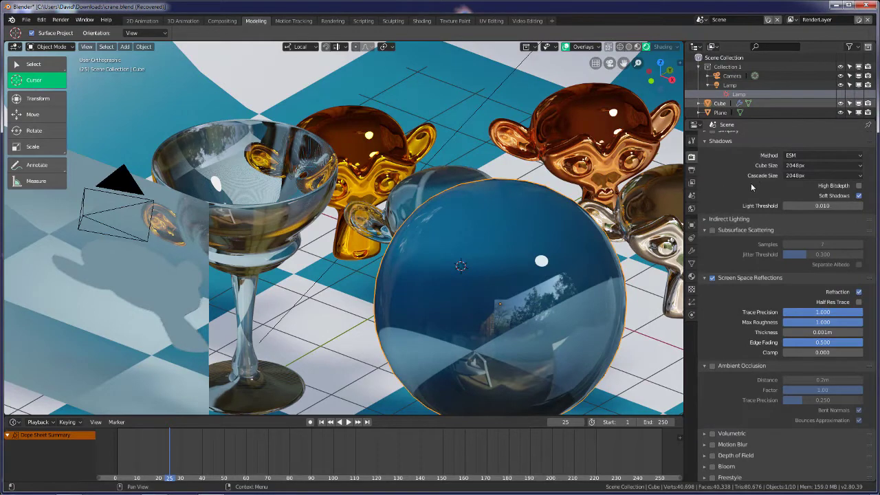
Toggle SSR refraction and ambient occlusion to compare, then show the sphere's Material.001 settings
scroll(752, 187, up, 2)
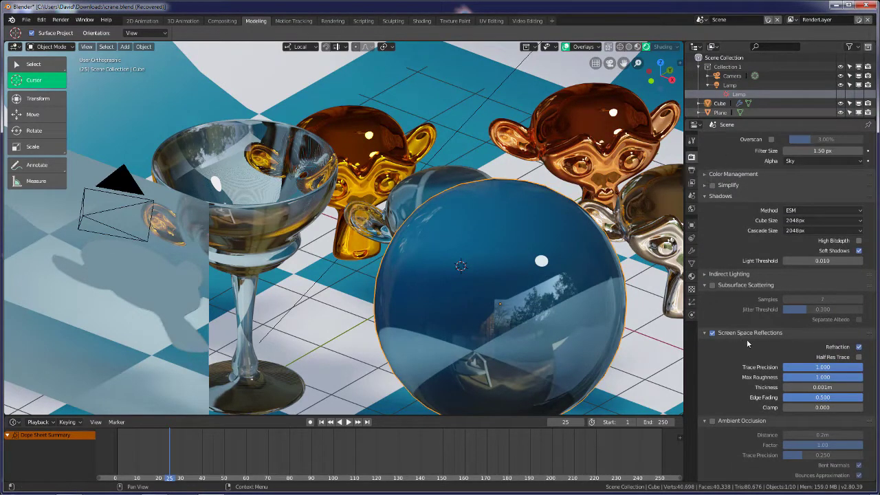
click(859, 348)
click(858, 347)
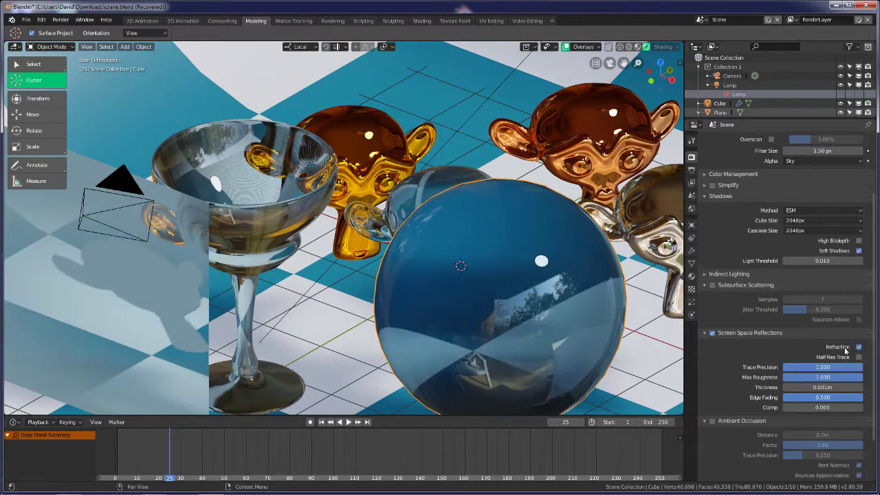
scroll(804, 351, down, 2)
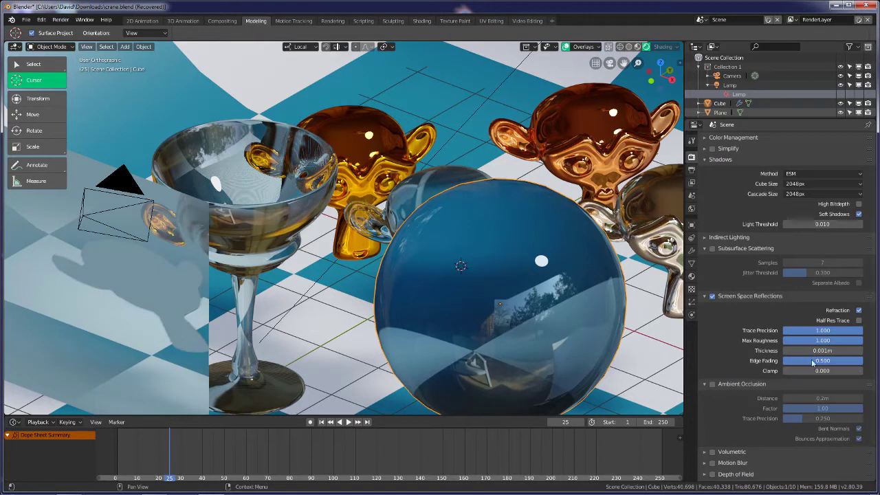
click(712, 384)
click(713, 384)
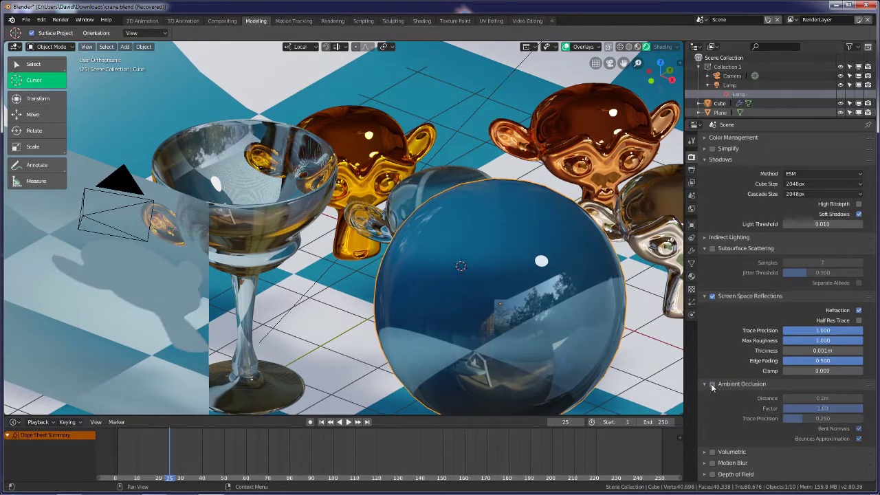
click(692, 276)
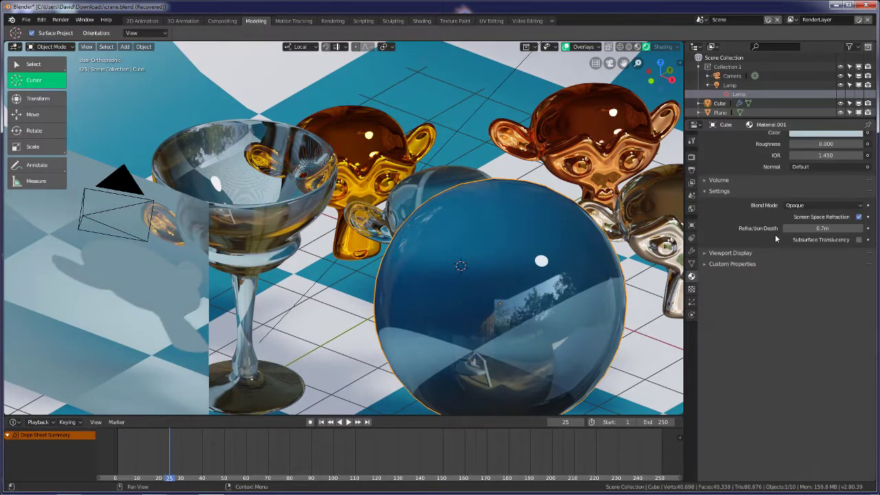
scroll(775, 239, up, 5)
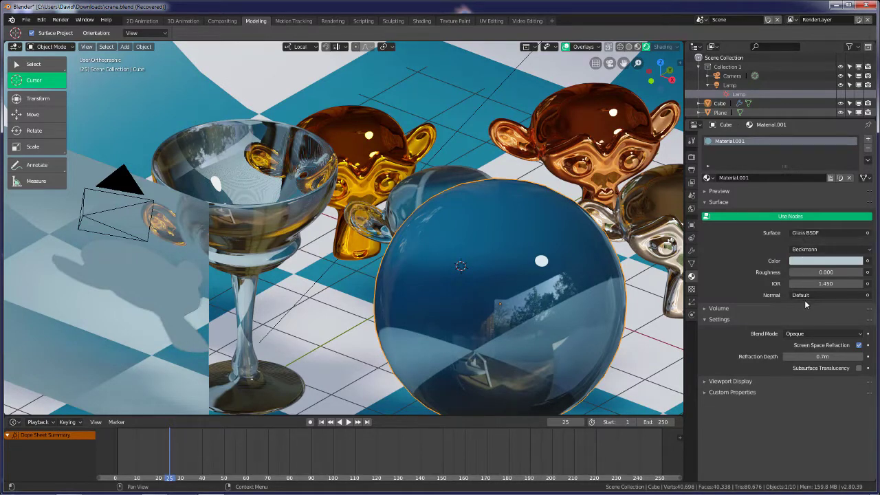
Try glass sphere refraction depths from 0 to about 1.1 m, settling at 1 m with roughness 0
mouse_move(805, 276)
mouse_down()
mouse_move(830, 275)
mouse_move(784, 276)
mouse_up()
mouse_move(851, 353)
mouse_down()
mouse_move(864, 356)
mouse_move(798, 356)
mouse_move(808, 356)
mouse_up()
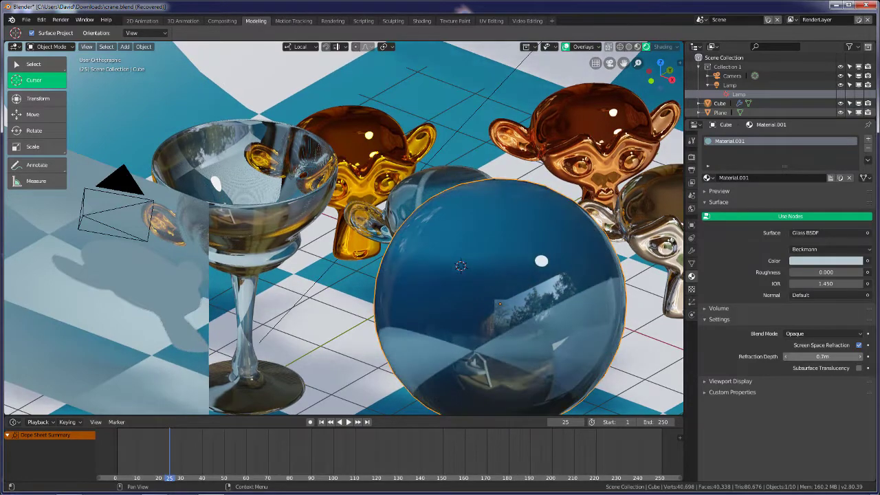
middle_drag(612, 357, 593, 314)
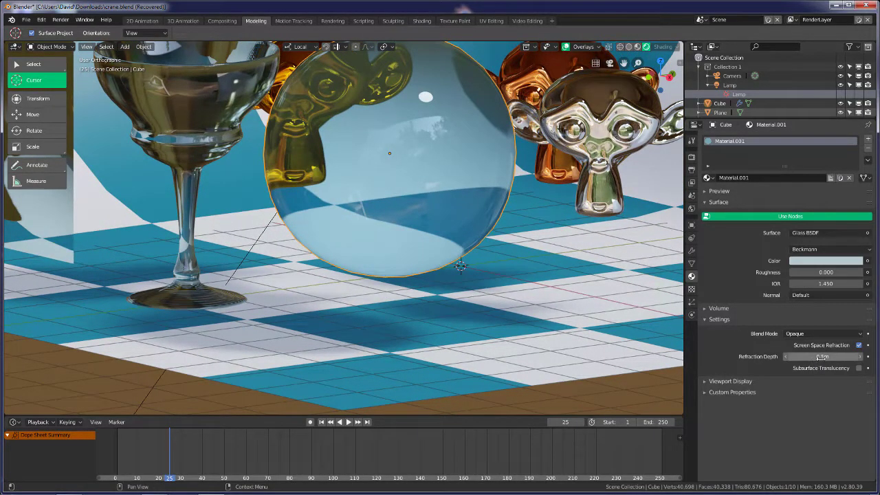
mouse_move(818, 356)
mouse_down()
mouse_move(852, 356)
mouse_move(822, 357)
mouse_up()
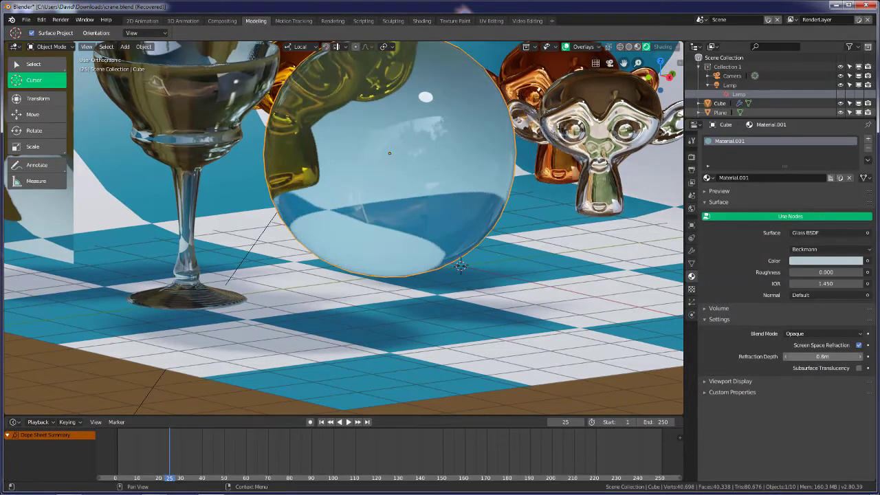
mouse_move(823, 356)
mouse_down()
mouse_move(811, 356)
mouse_move(829, 356)
mouse_up()
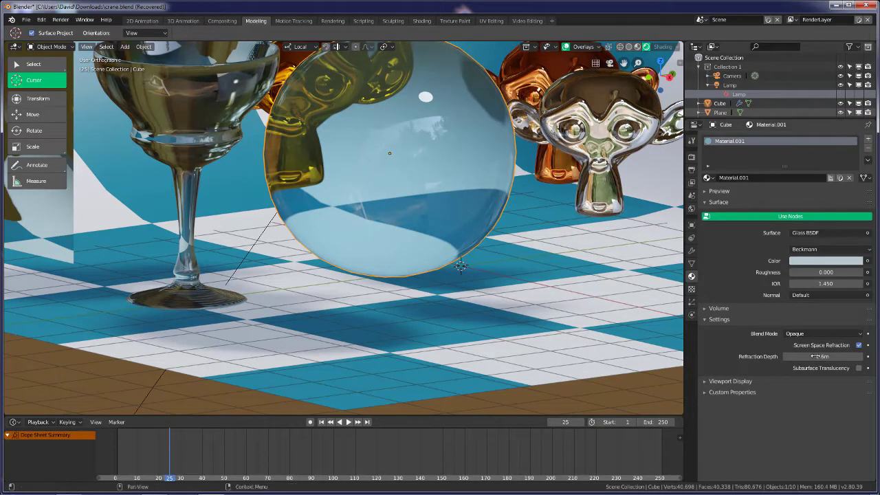
mouse_move(822, 356)
mouse_down()
mouse_move(805, 356)
mouse_move(835, 356)
mouse_move(808, 356)
mouse_up()
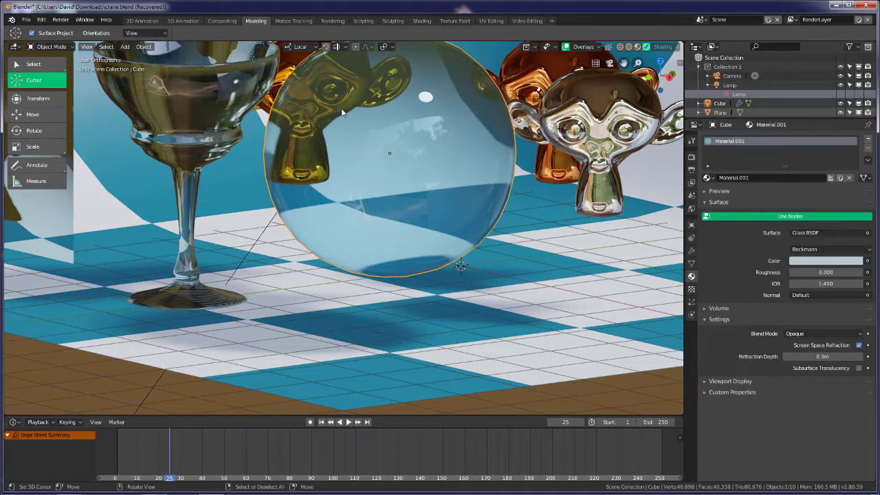
drag(822, 356, 840, 357)
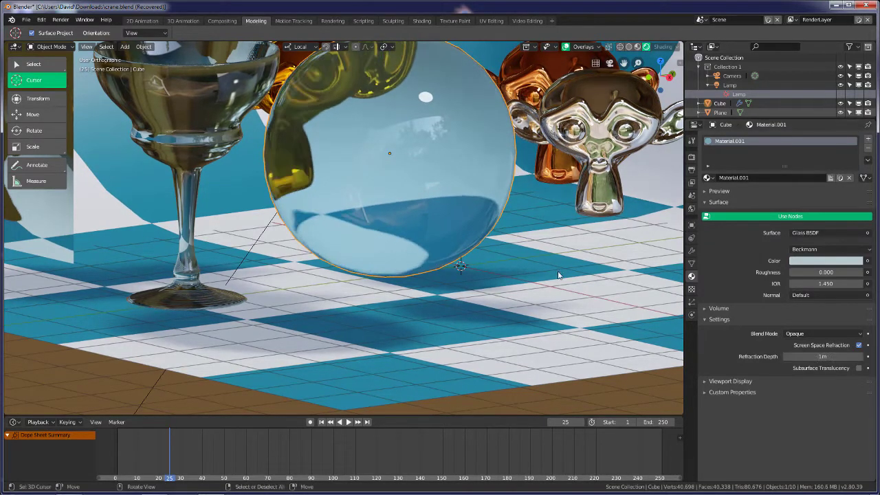
mouse_move(400, 161)
middle_down()
mouse_move(433, 170)
mouse_move(402, 164)
mouse_move(417, 185)
mouse_move(447, 192)
middle_up()
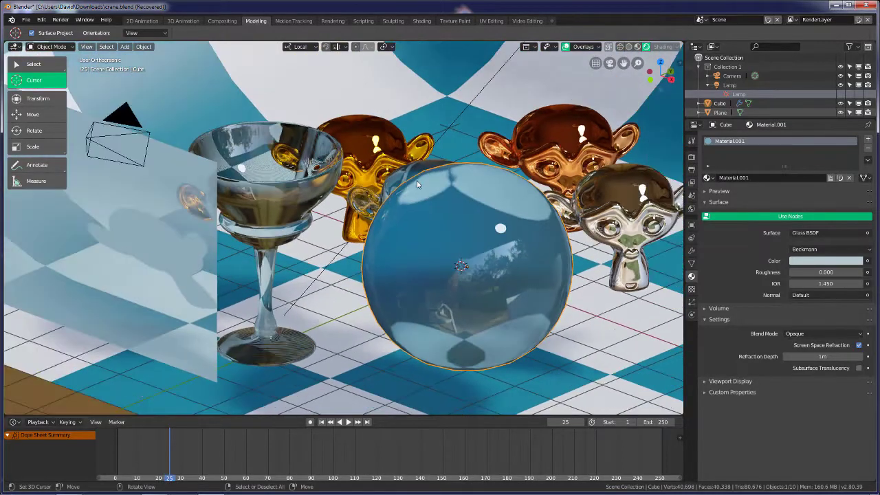
Turn on Subsurface Translucency for the sphere; switch the goblet's Glass blend mode to Additive, then Opaque
click(858, 368)
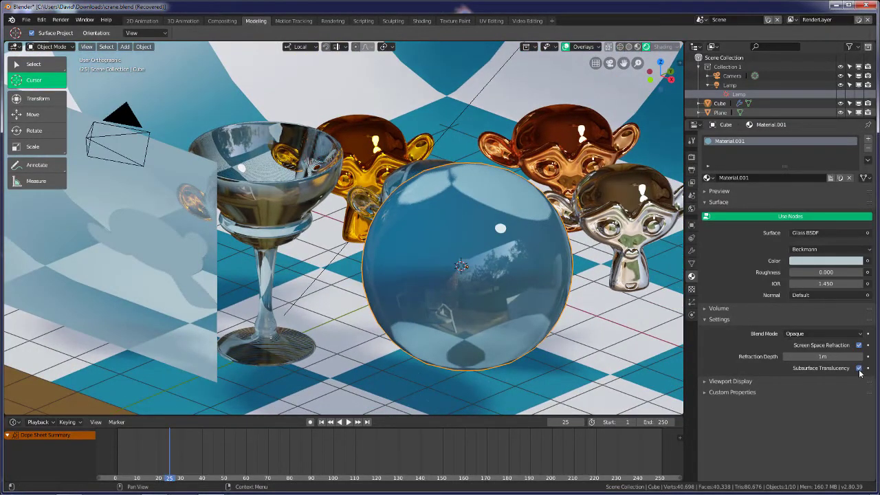
mouse_move(570, 300)
middle_down()
mouse_move(552, 281)
mouse_move(570, 302)
middle_up()
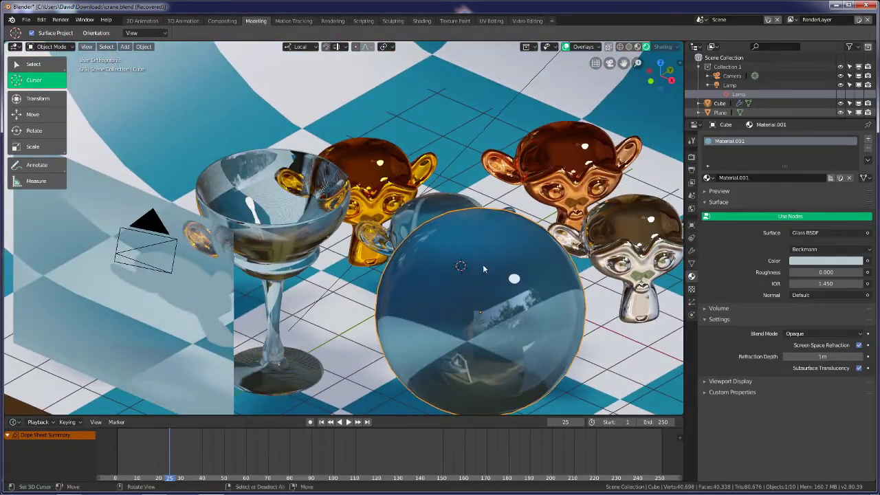
click(323, 235)
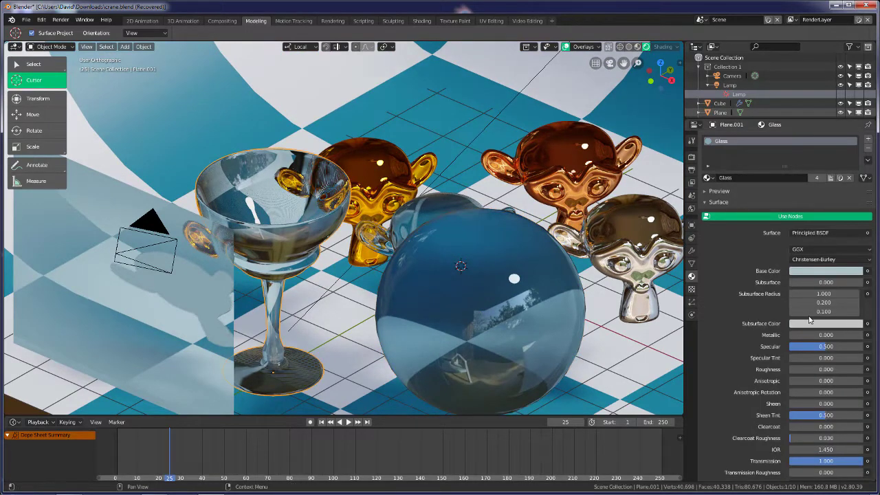
scroll(754, 309, down, 5)
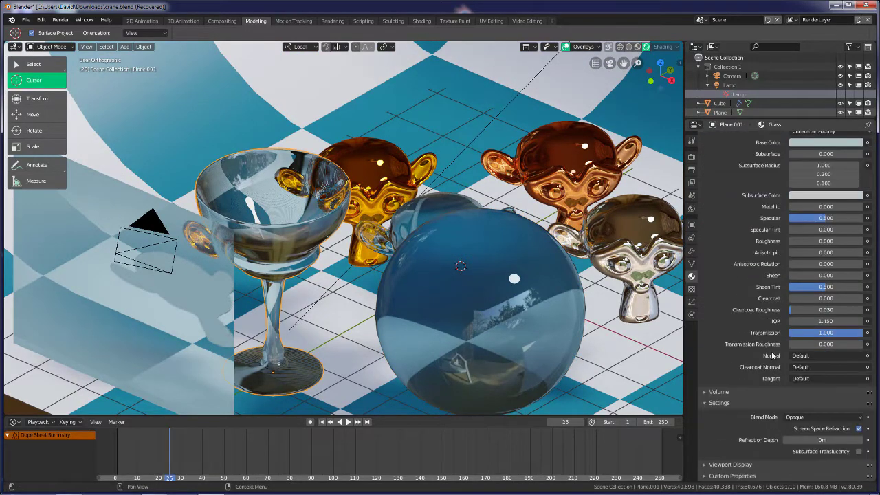
click(796, 417)
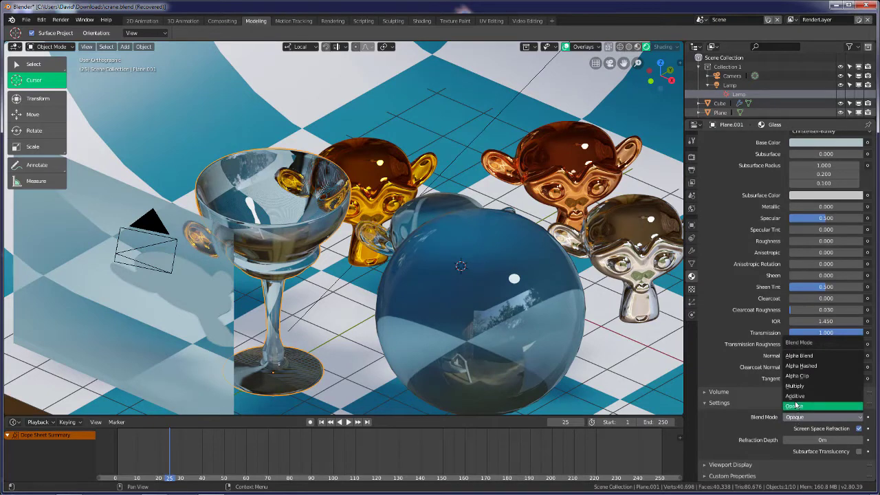
click(800, 397)
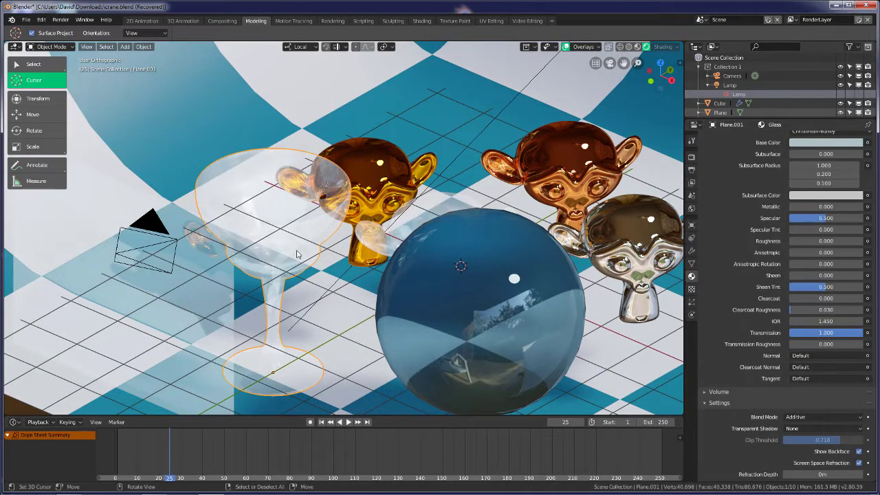
click(797, 417)
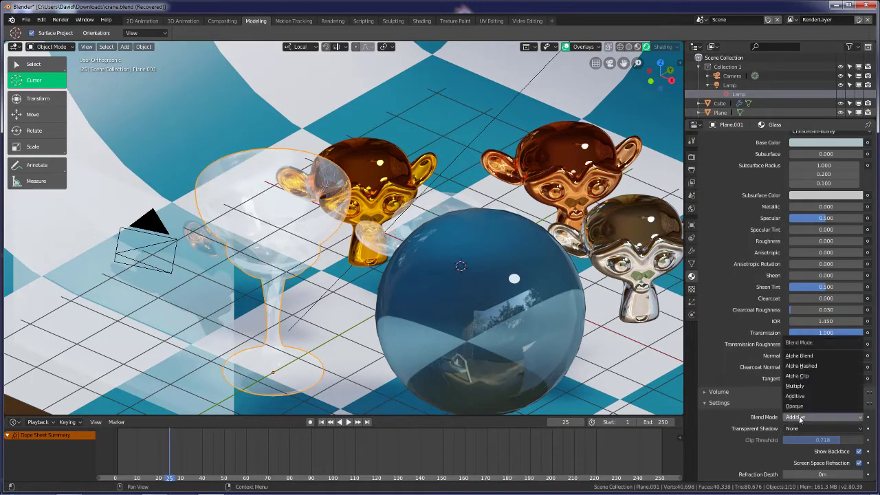
click(798, 407)
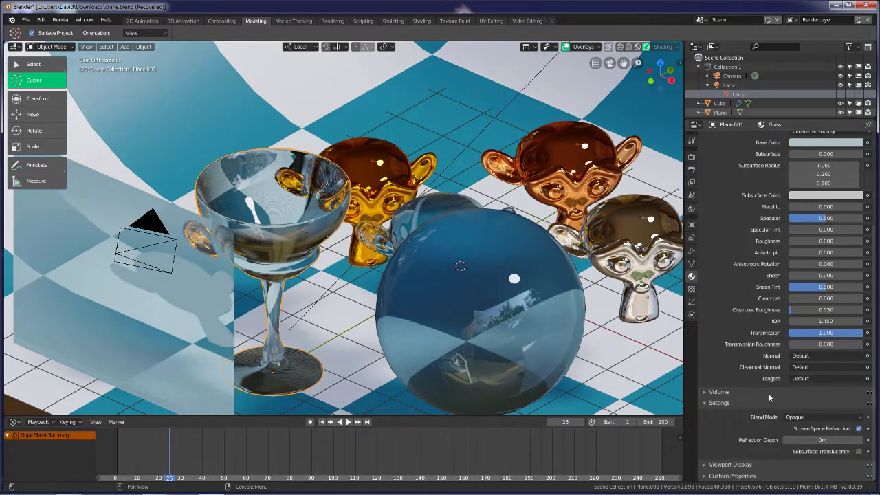
Orbit and zoom the viewport to an oblique view over the floor
mouse_move(533, 311)
middle_down()
mouse_move(480, 352)
mouse_move(576, 335)
mouse_move(591, 318)
mouse_move(578, 323)
middle_up()
scroll(481, 309, up, 3)
scroll(447, 296, up, 2)
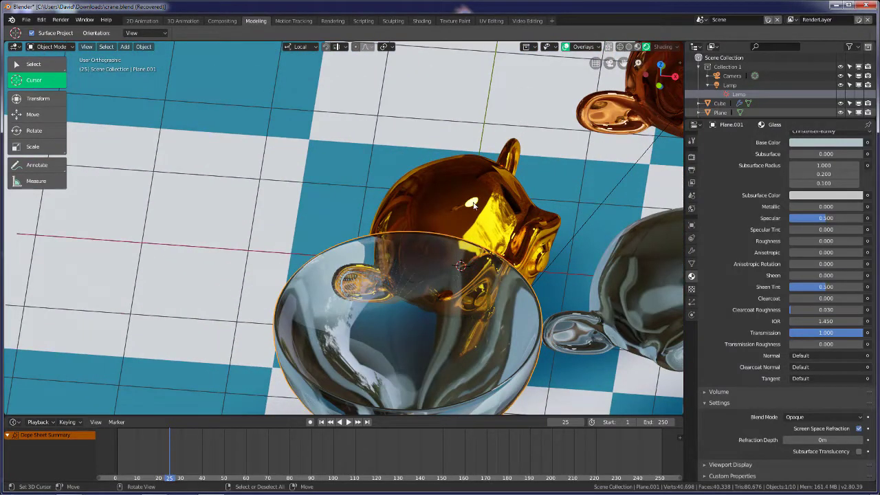
scroll(495, 287, down, 2)
middle_drag(495, 282, 548, 315)
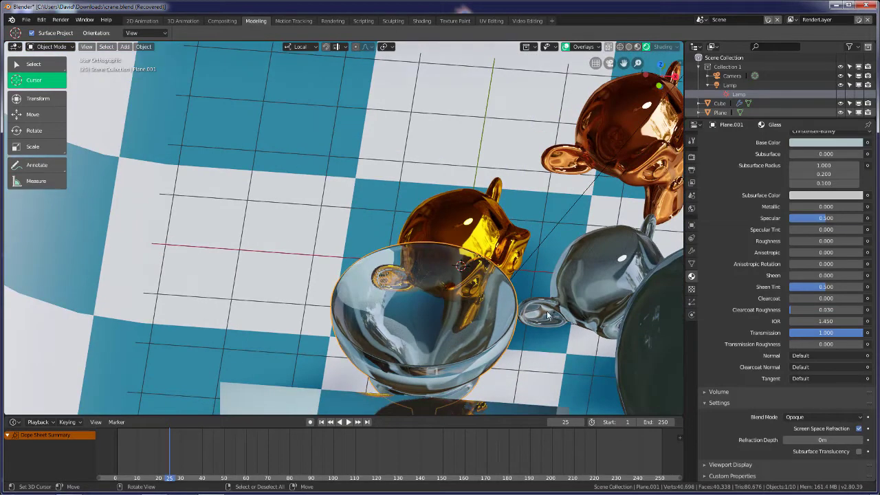
Frame the camera close on the goblet, monkeys and glass sphere, then render the frame
key(KP_0)
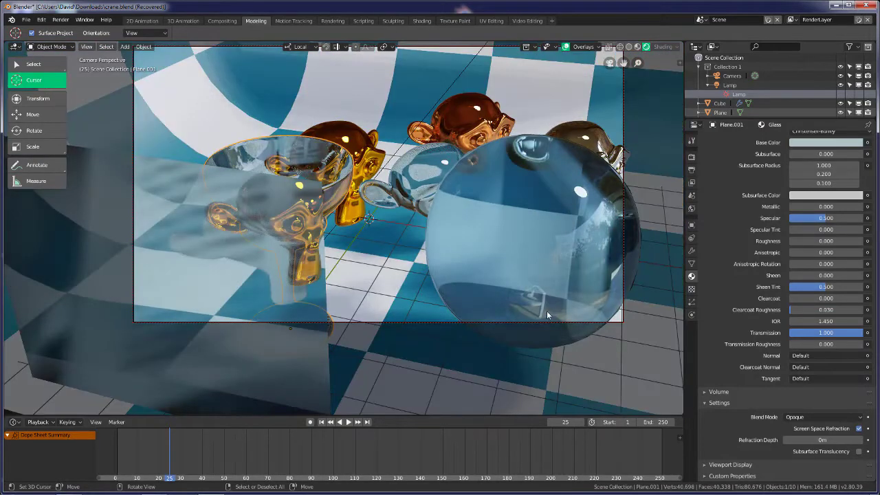
mouse_move(412, 225)
middle_down()
mouse_move(419, 234)
mouse_move(448, 222)
middle_up()
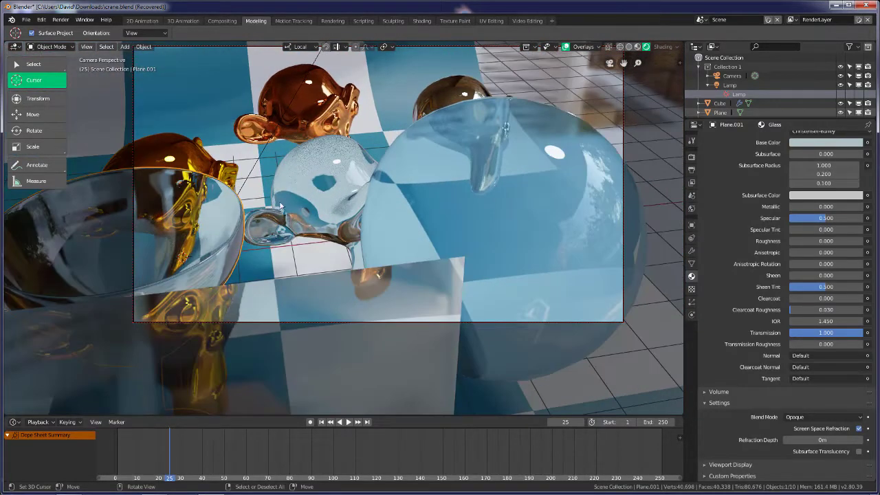
scroll(282, 208, up, 3)
mouse_move(282, 209)
middle_down()
mouse_move(241, 201)
mouse_move(250, 197)
middle_up()
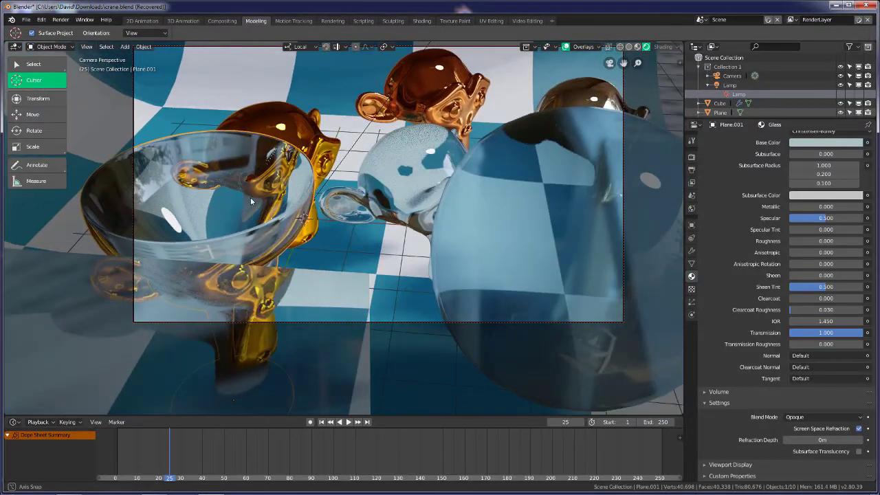
key(F12)
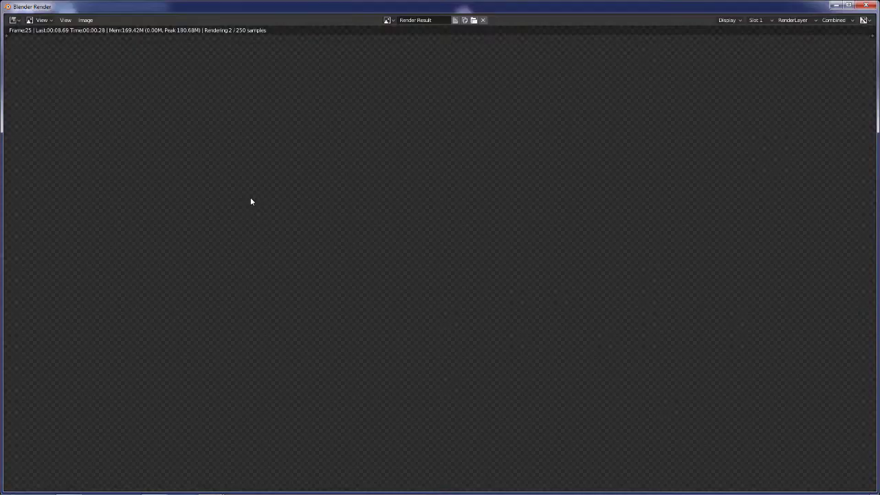